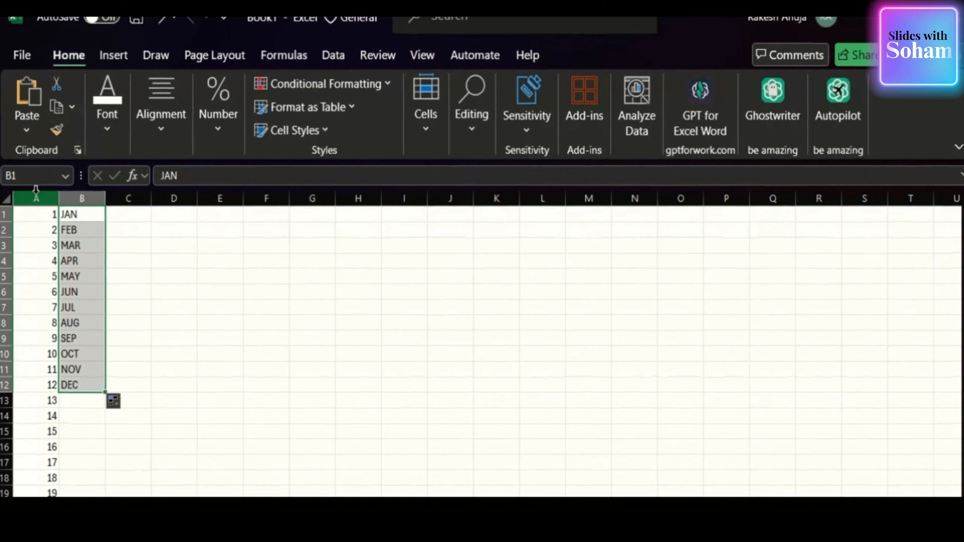
# Copy the numbers in column A and paste them as text only onto slide 1 of Presentation1 in PowerPoint
pyautogui.click(34, 195)
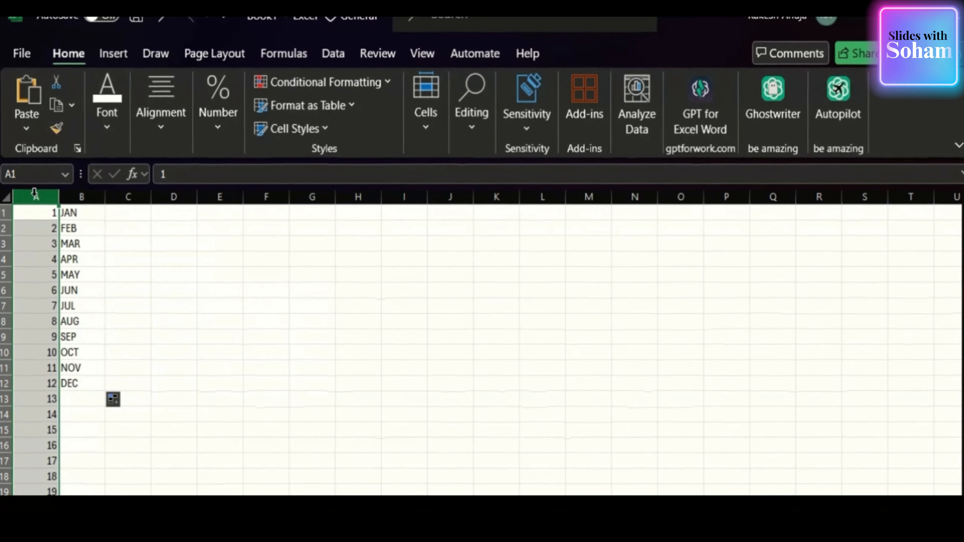
pyautogui.hotkey('ctrl', 'c')
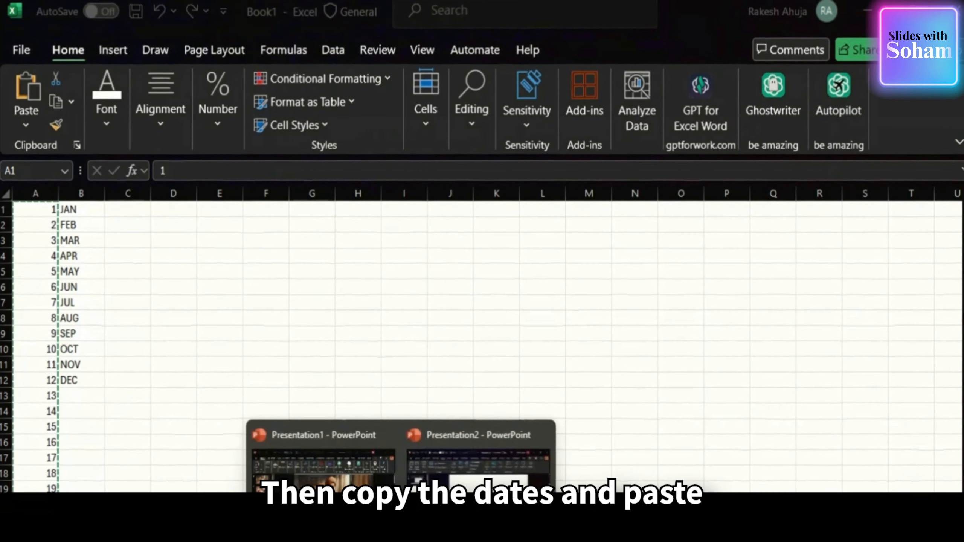
pyautogui.click(323, 478)
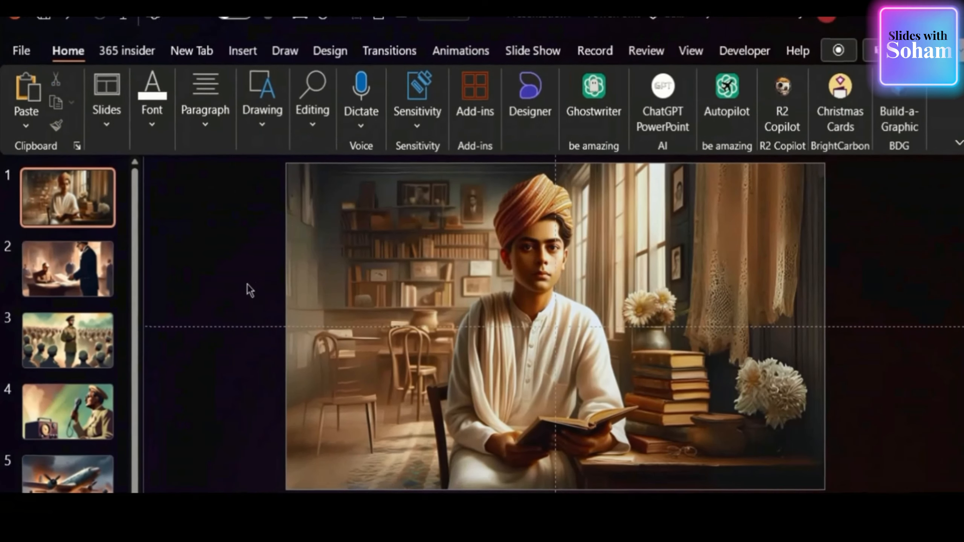
pyautogui.rightClick(196, 275)
pyautogui.click(340, 363)
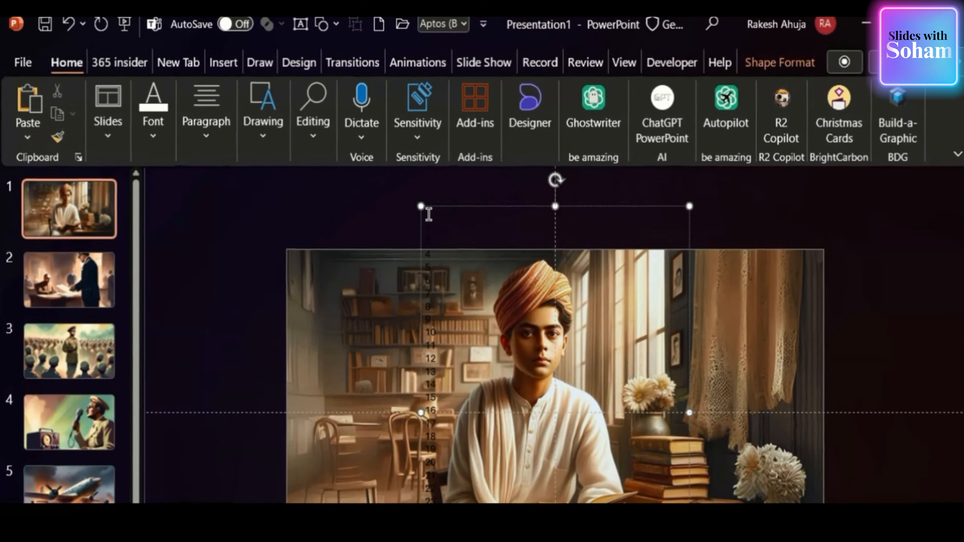
# Set all the pasted numbers to font size 72 and apply bold and text shadow
pyautogui.hotkey('ctrl', 'a')
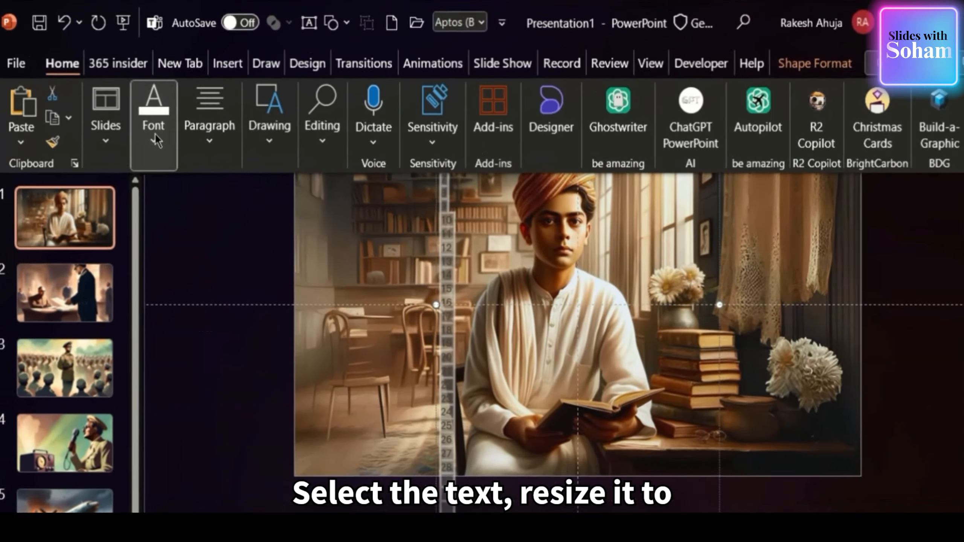
pyautogui.click(153, 114)
pyautogui.click(288, 187)
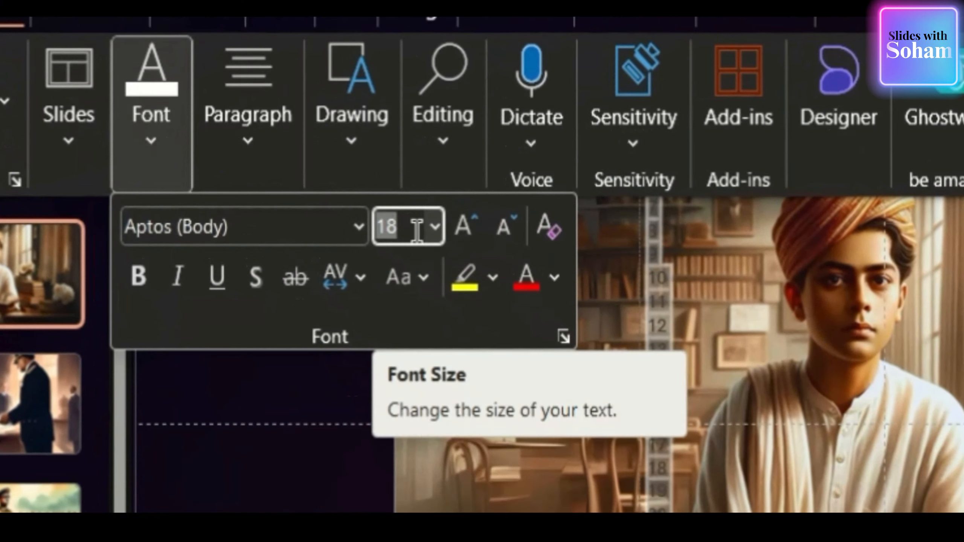
pyautogui.click(478, 225)
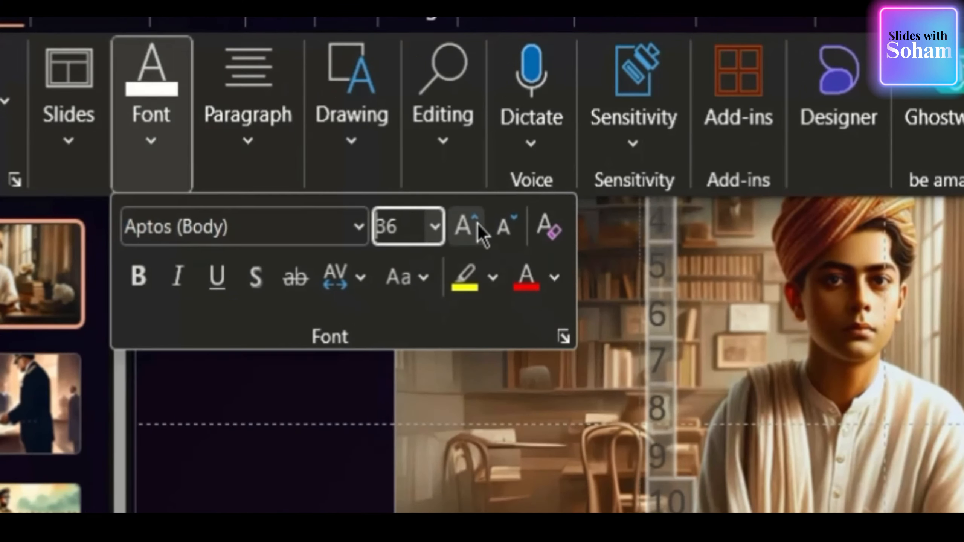
pyautogui.click(478, 224)
pyautogui.click(479, 225)
pyautogui.click(478, 225)
pyautogui.click(478, 225)
pyautogui.click(478, 225)
pyautogui.click(478, 225)
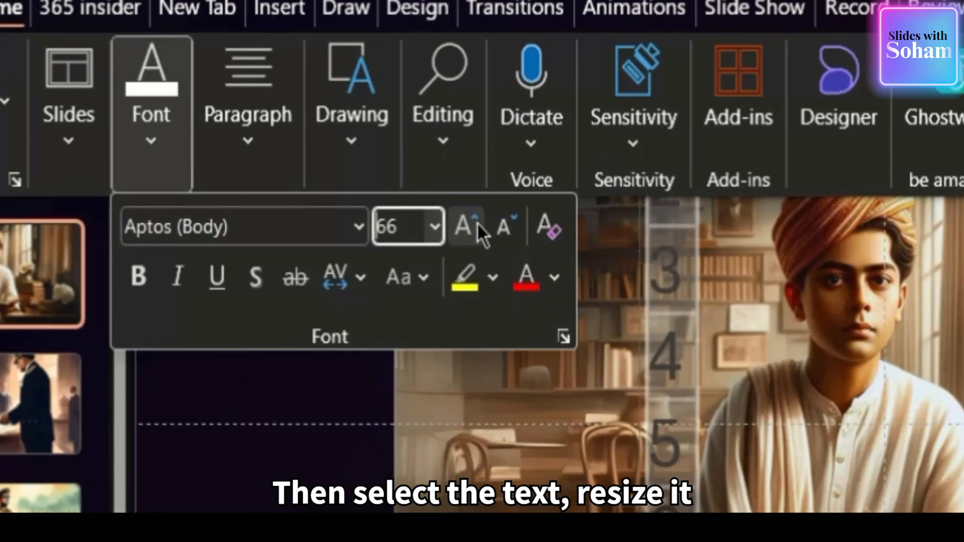
pyautogui.click(479, 228)
pyautogui.click(137, 275)
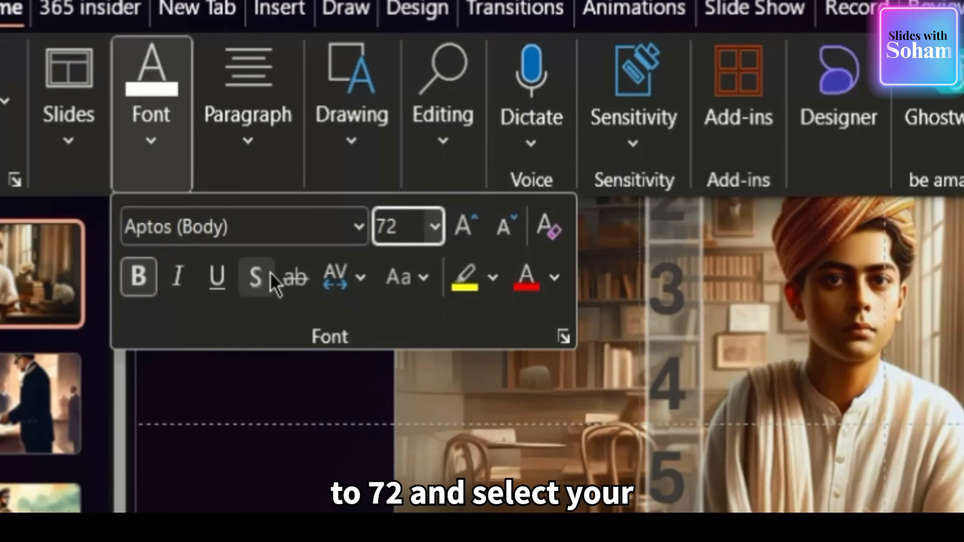
pyautogui.click(268, 279)
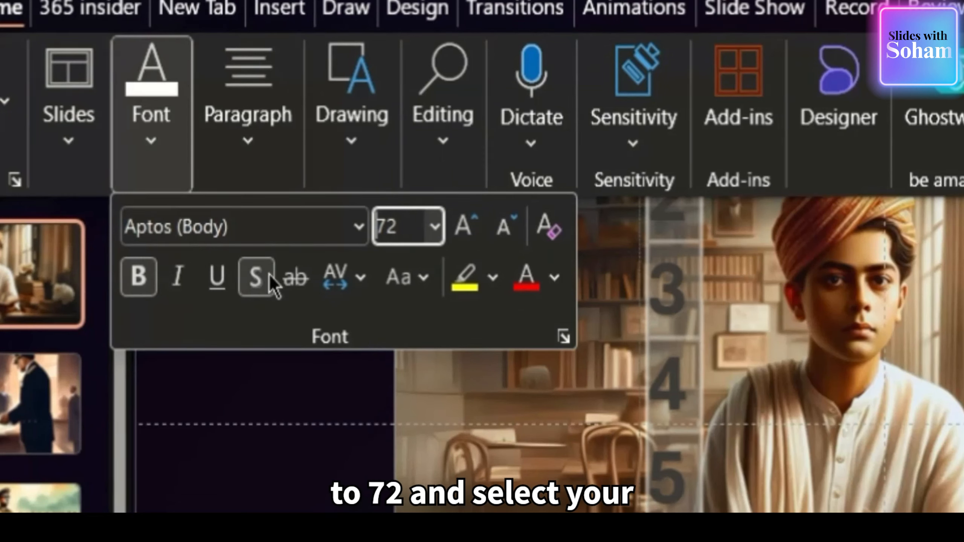
# Change the font of the numbers to Source Sans Pro SemiBold
pyautogui.click(328, 228)
pyautogui.press('BackSpace')
pyautogui.write('Source Sans Pro')
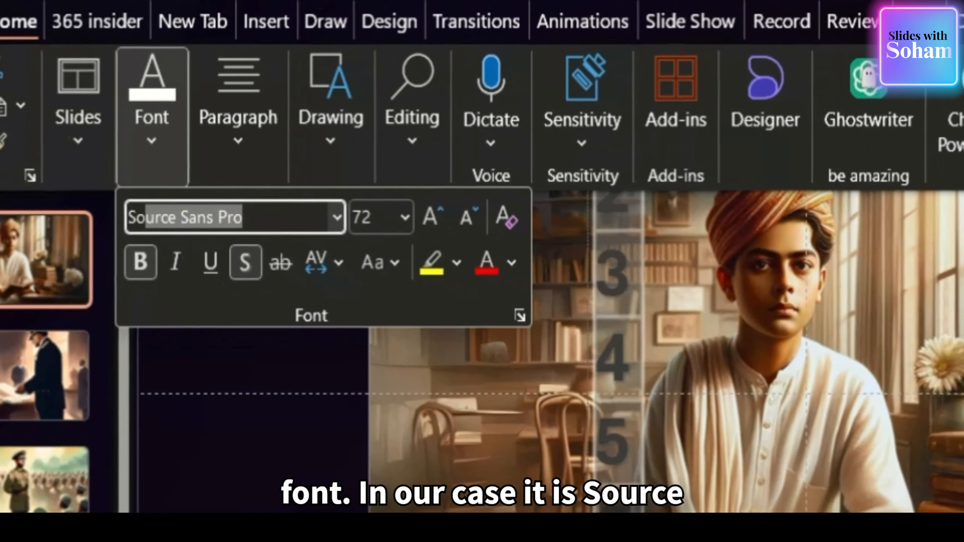
pyautogui.write(' SemiBold')
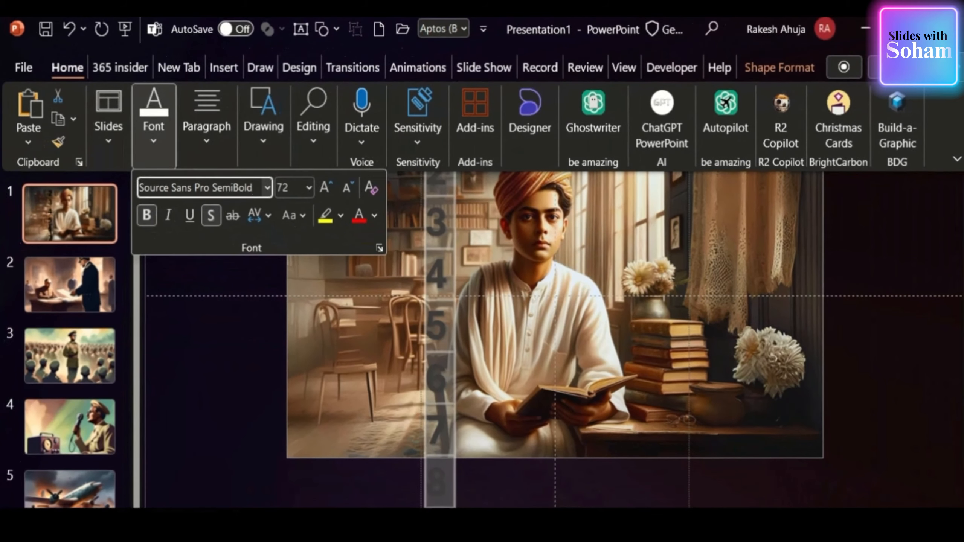
pyautogui.press('Return')
# Move the number column to the slide's left edge so that 1 sits near the slide's upper corner
pyautogui.scroll(3, 241, 228)
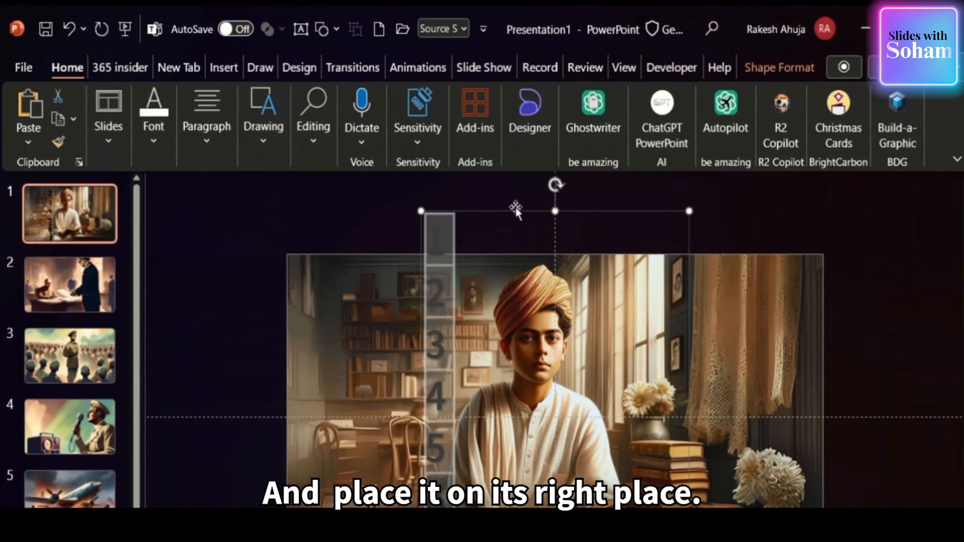
pyautogui.moveTo(511, 213); pyautogui.dragTo(385, 261)
pyautogui.scroll(-1, 229, 268)
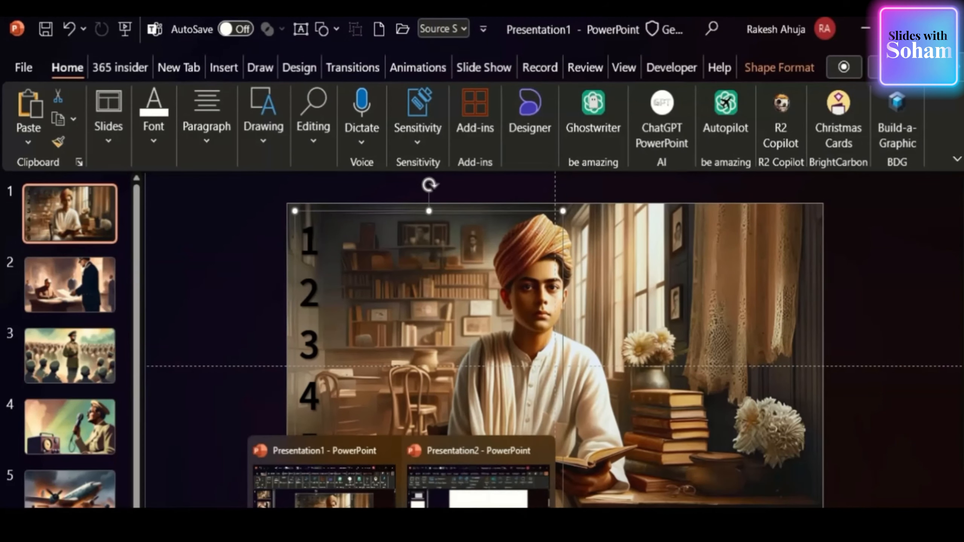
# Copy the months in column B of the Excel workbook and paste them as text only onto slide 1 in PowerPoint
pyautogui.click(425, 539)
pyautogui.click(82, 210)
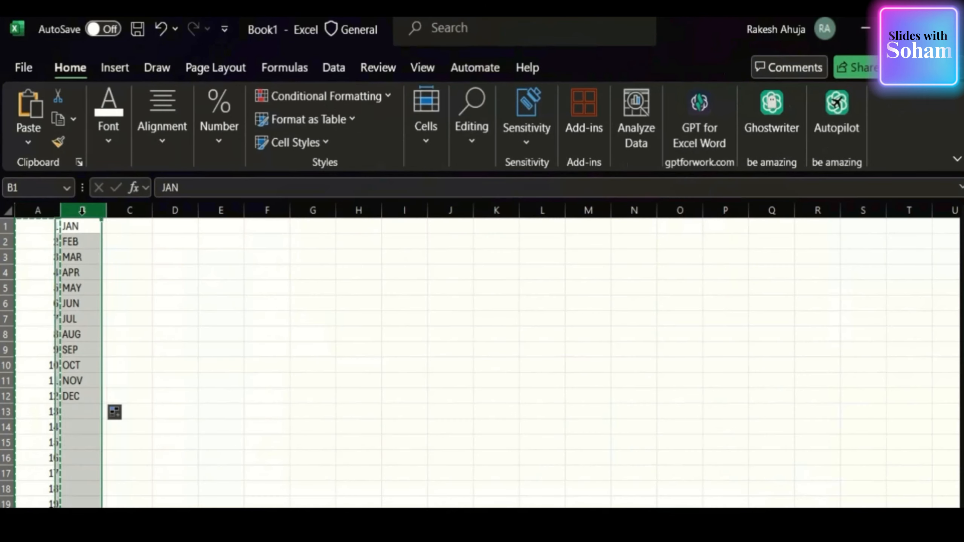
pyautogui.hotkey('ctrl', 'c')
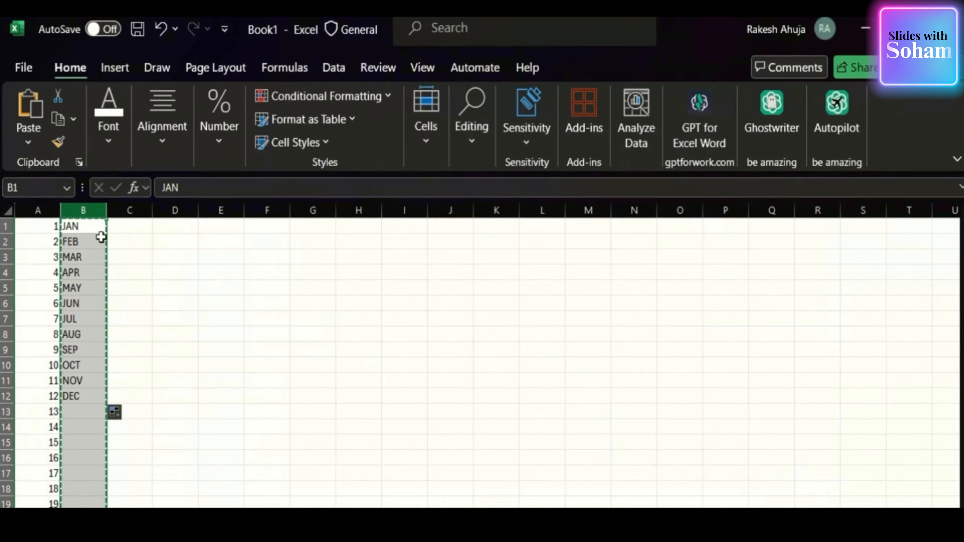
pyautogui.click(400, 540)
pyautogui.click(334, 479)
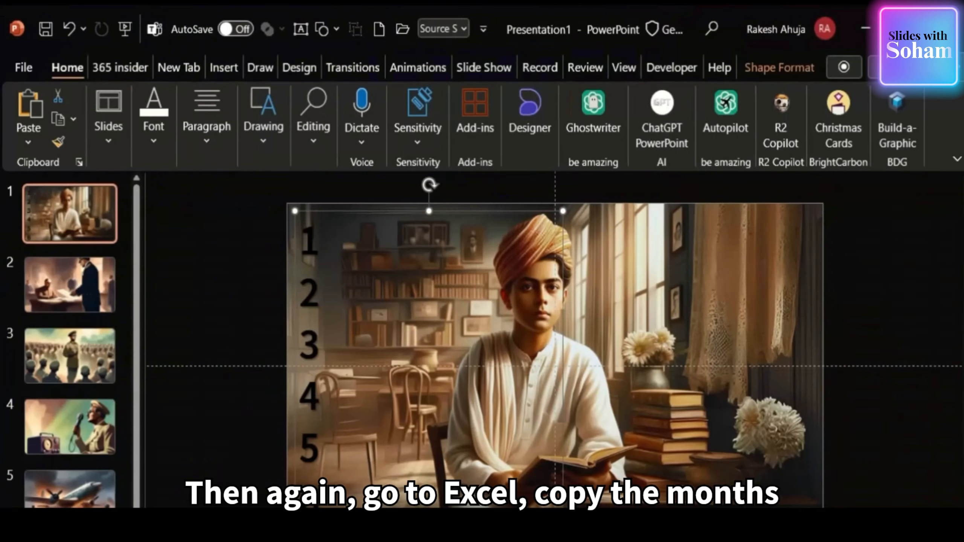
pyautogui.rightClick(202, 329)
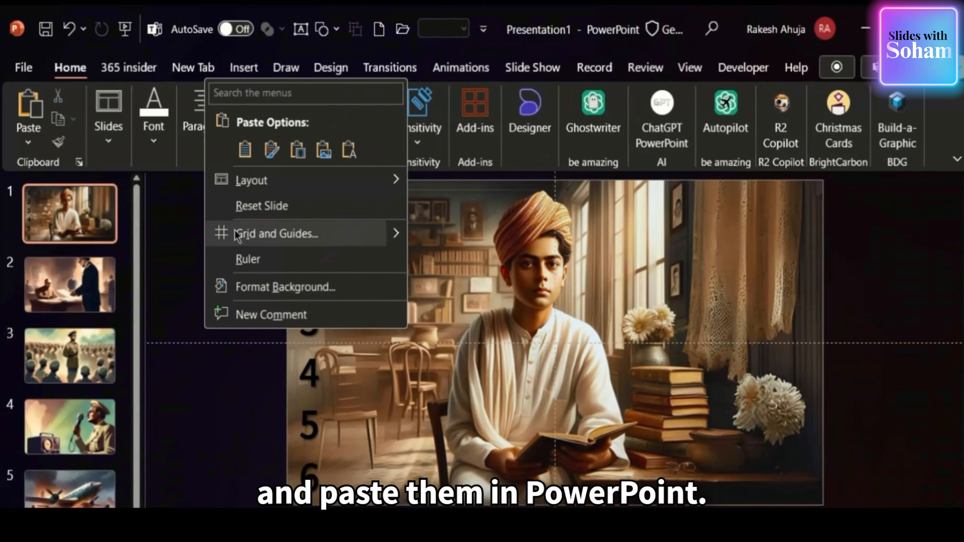
pyautogui.click(348, 151)
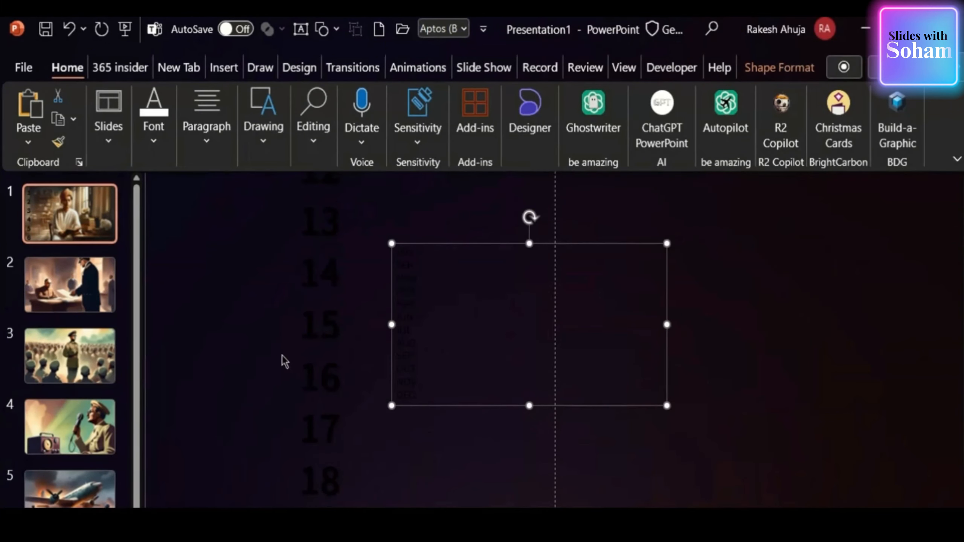
# Apply the number column's formatting to all the pasted months with Format Painter
pyautogui.moveTo(304, 371); pyautogui.dragTo(348, 372)
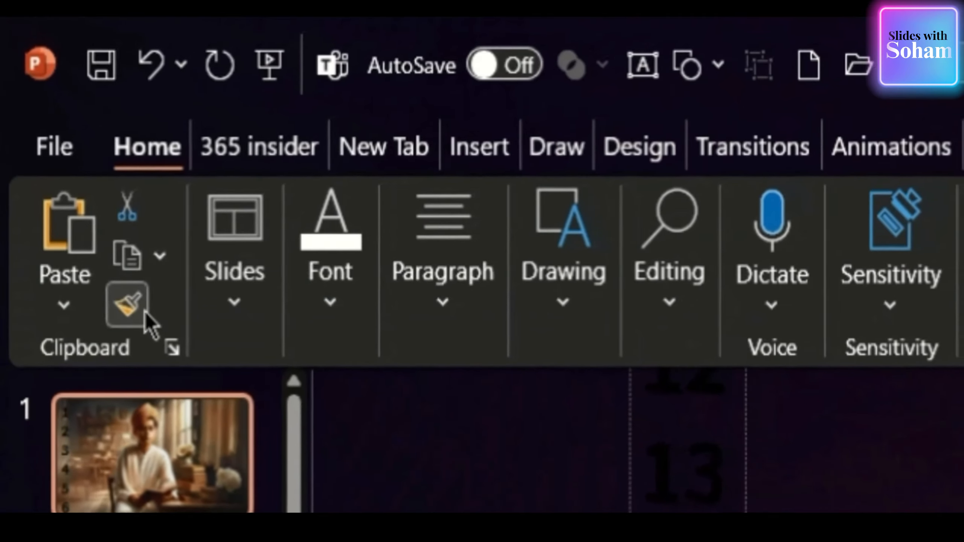
pyautogui.click(144, 314)
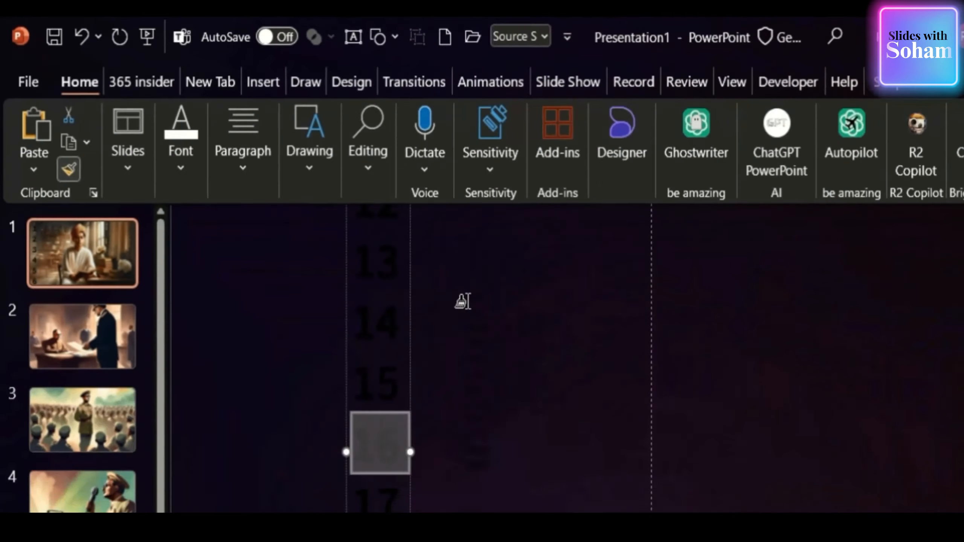
pyautogui.moveTo(399, 264); pyautogui.dragTo(436, 421)
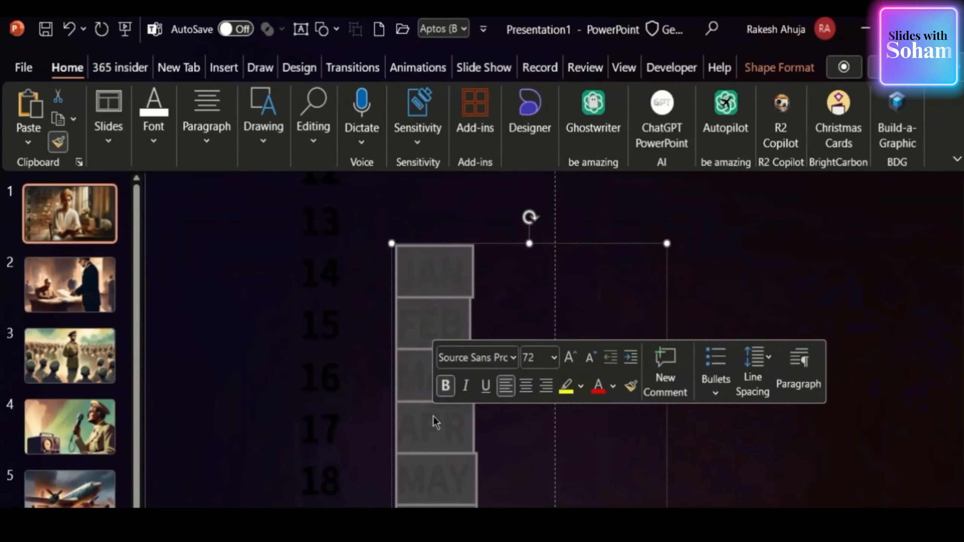
# Move the month column up beside the numbers so that JAN lines up with 1
pyautogui.moveTo(509, 245); pyautogui.dragTo(470, 159)
pyautogui.scroll(5, 523, 308)
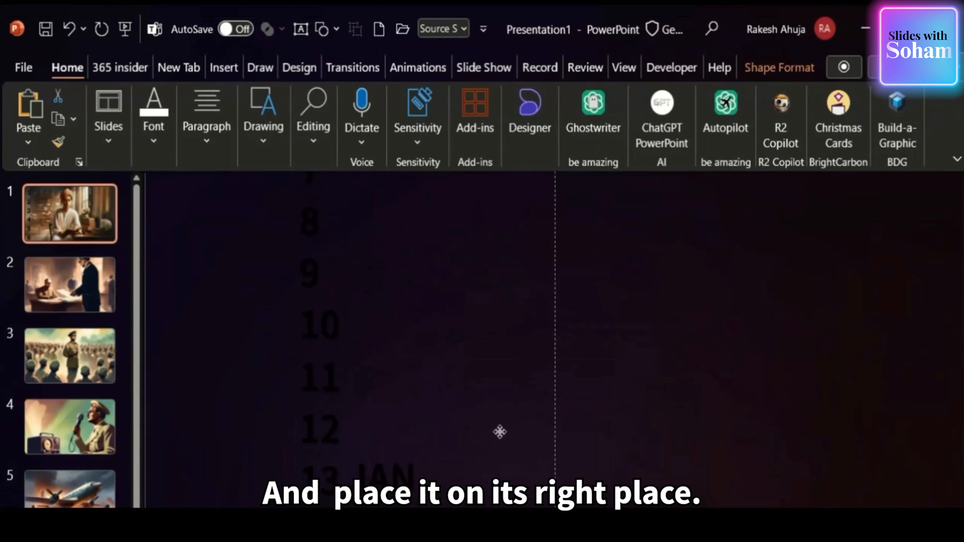
pyautogui.moveTo(487, 276); pyautogui.dragTo(509, 206)
pyautogui.scroll(4, 523, 308)
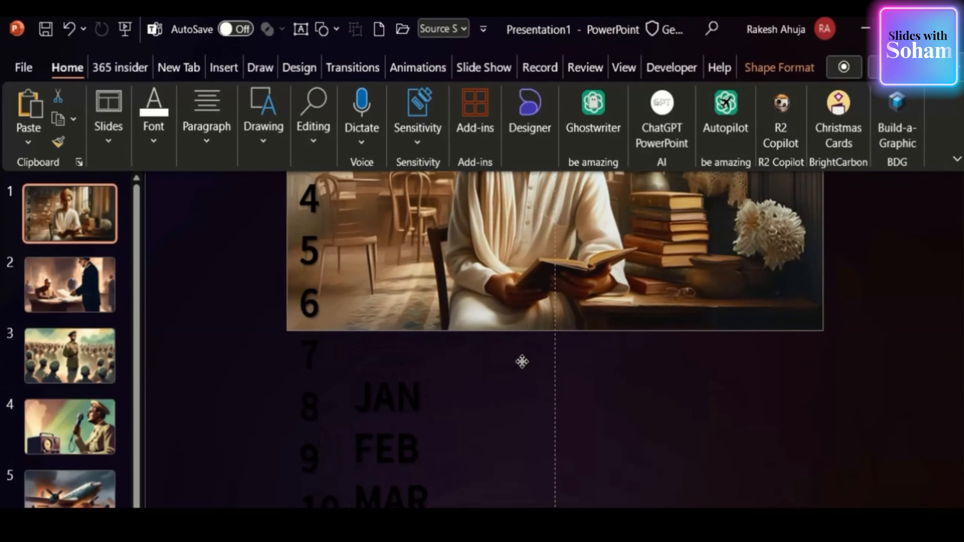
pyautogui.scroll(4, 515, 201)
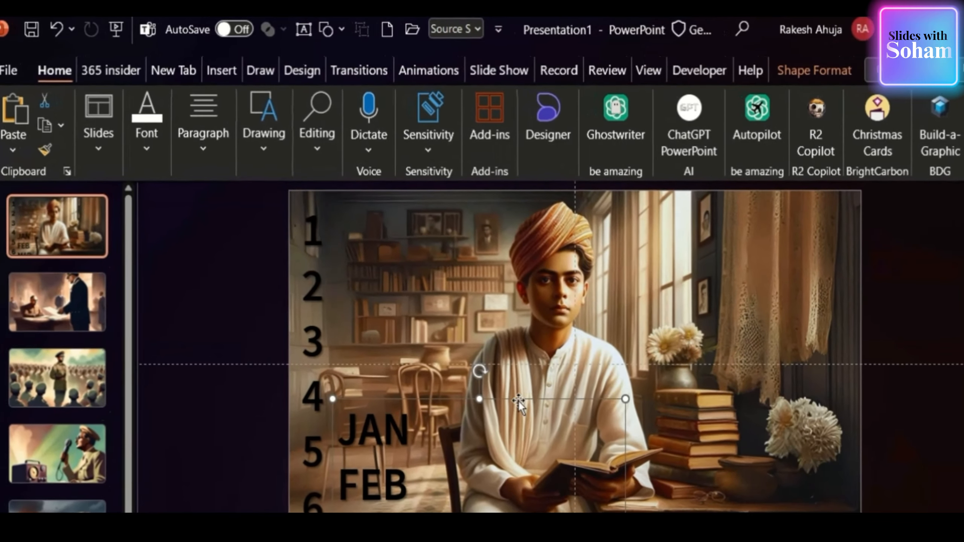
pyautogui.moveTo(519, 402); pyautogui.dragTo(510, 202)
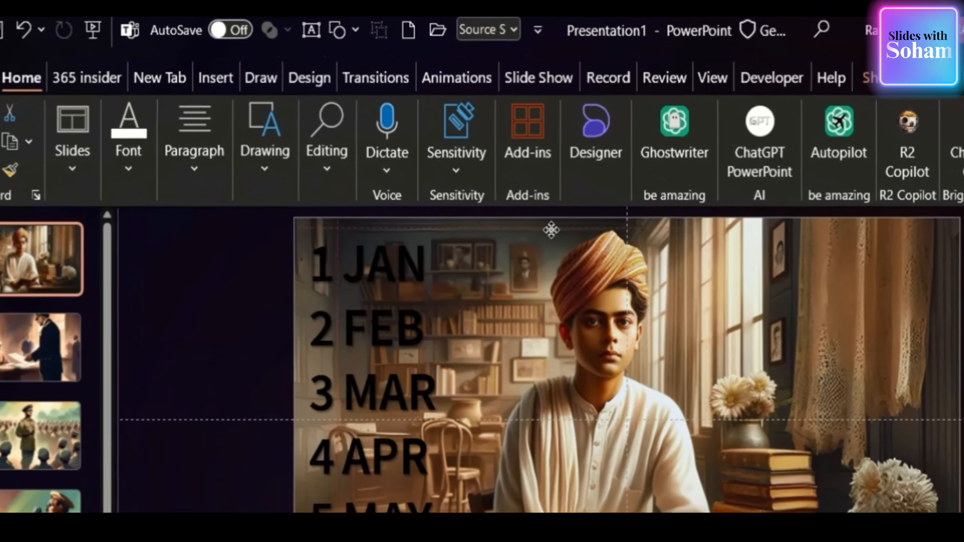
pyautogui.moveTo(551, 230); pyautogui.dragTo(552, 230)
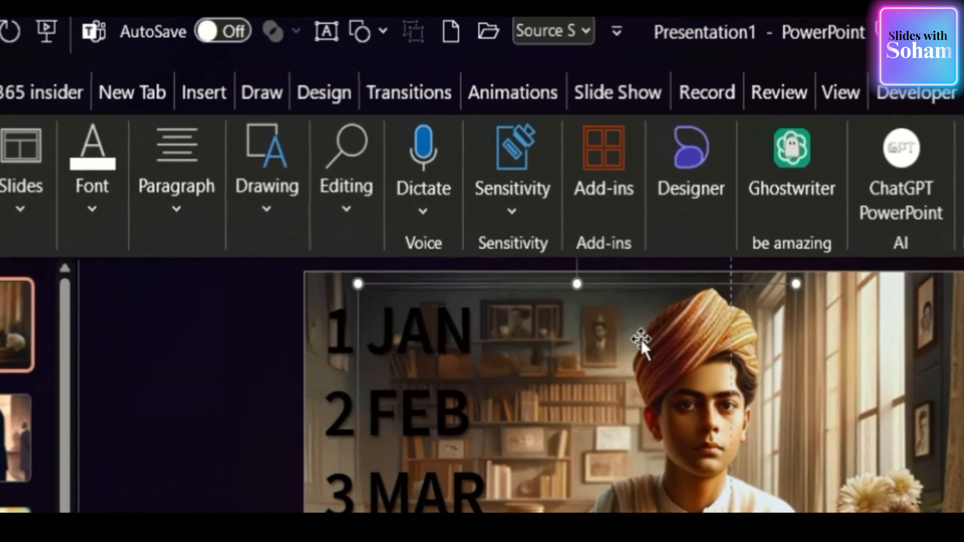
# Insert a text box on the slide to the right of the months, containing 18 and 19 on separate lines
pyautogui.click(216, 452)
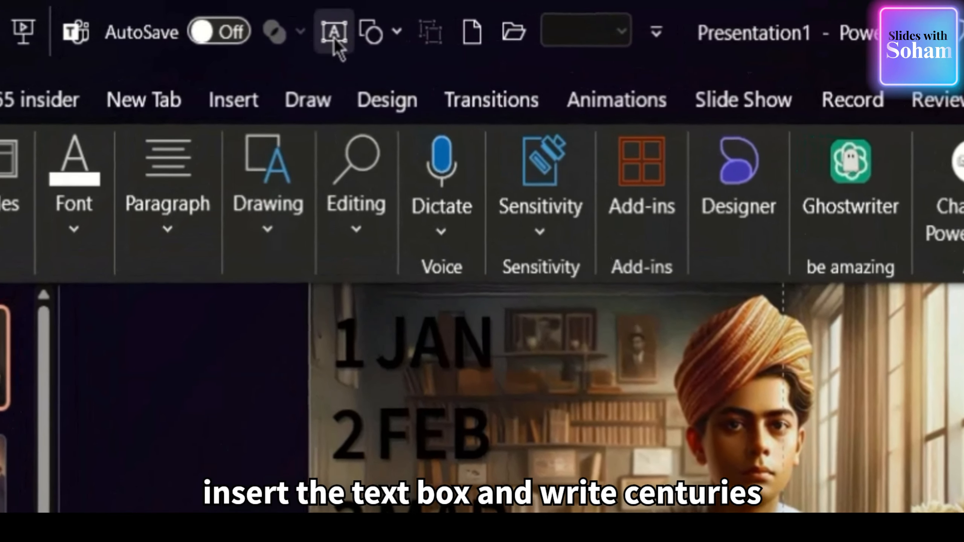
pyautogui.click(334, 33)
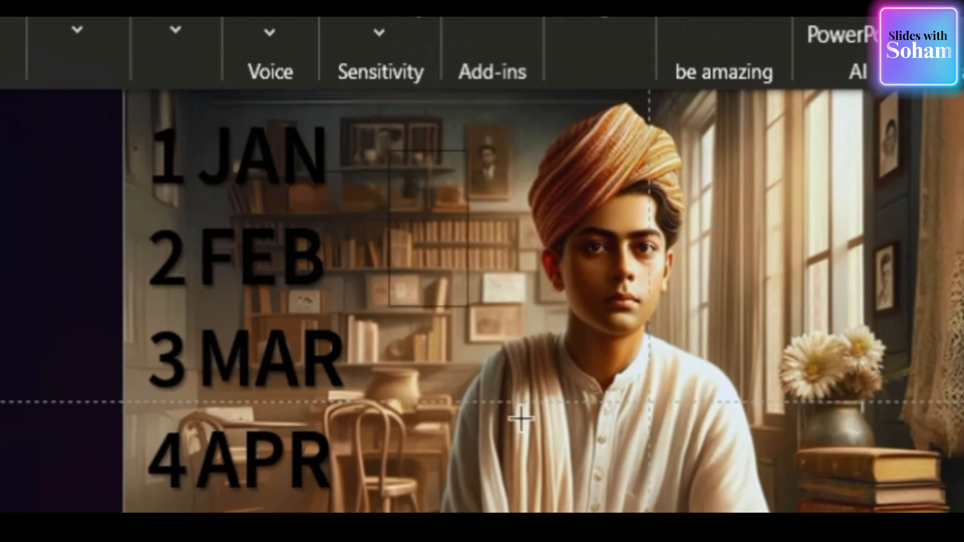
pyautogui.moveTo(521, 418); pyautogui.dragTo(536, 444)
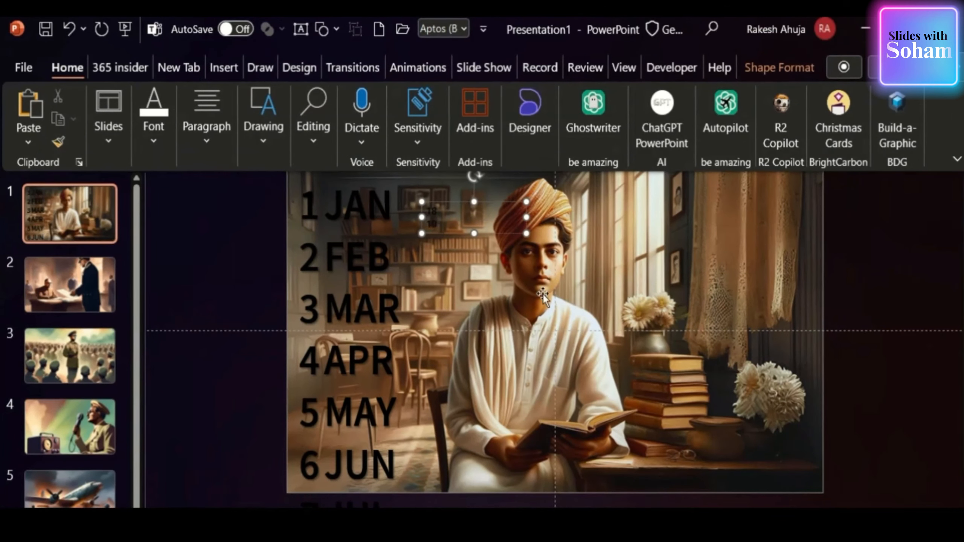
# Apply FEB's formatting to 18 and 19 with Format Painter, and align their text box beside JAN and FEB
pyautogui.doubleClick(352, 252)
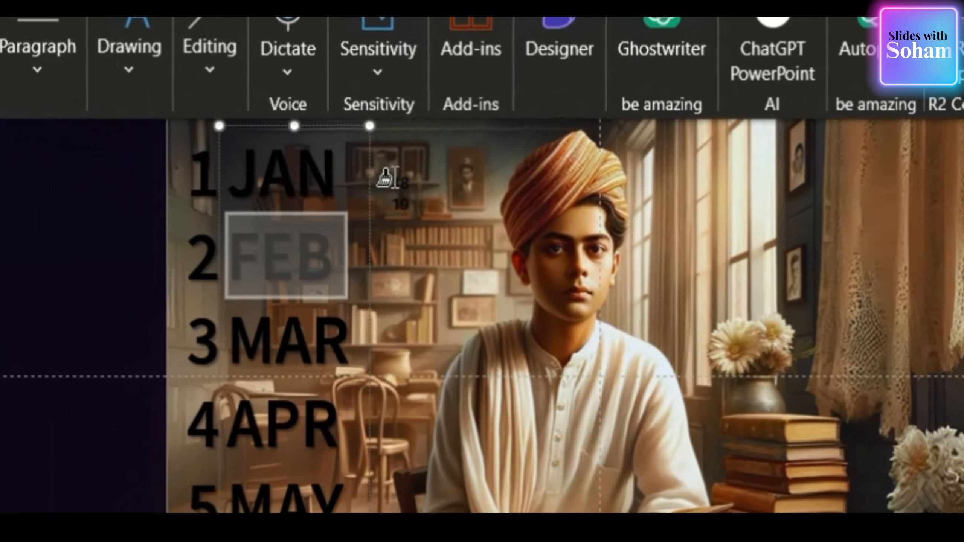
pyautogui.click(423, 224)
pyautogui.click(414, 224)
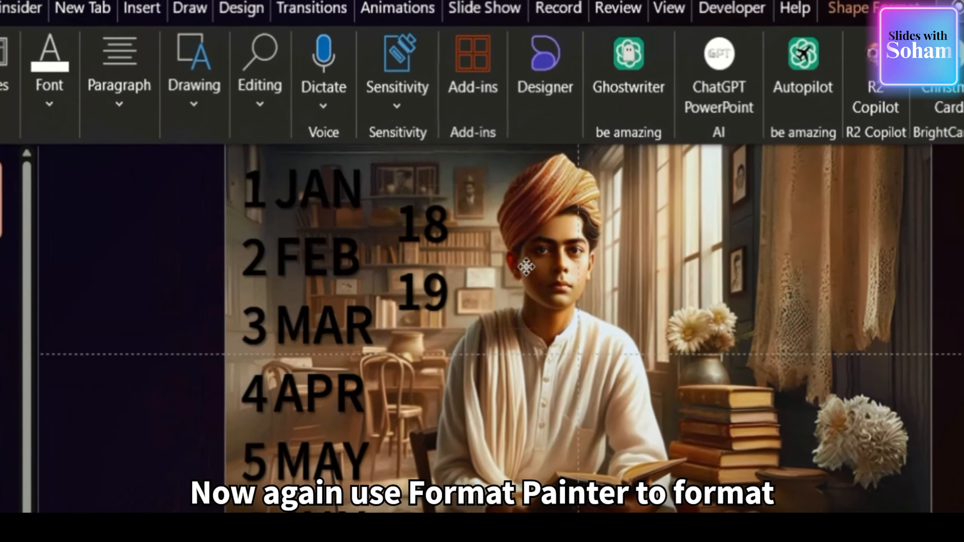
pyautogui.moveTo(526, 267); pyautogui.dragTo(501, 241)
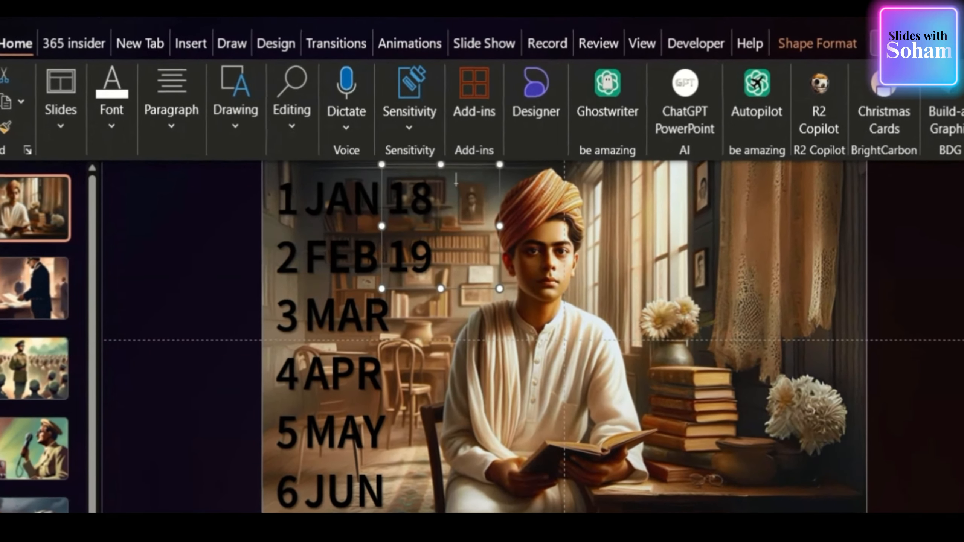
# Insert a text box beside 18 and 19, level with their text box, and enter 97, 99 and 00 on separate lines
pyautogui.moveTo(456, 185); pyautogui.dragTo(591, 439)
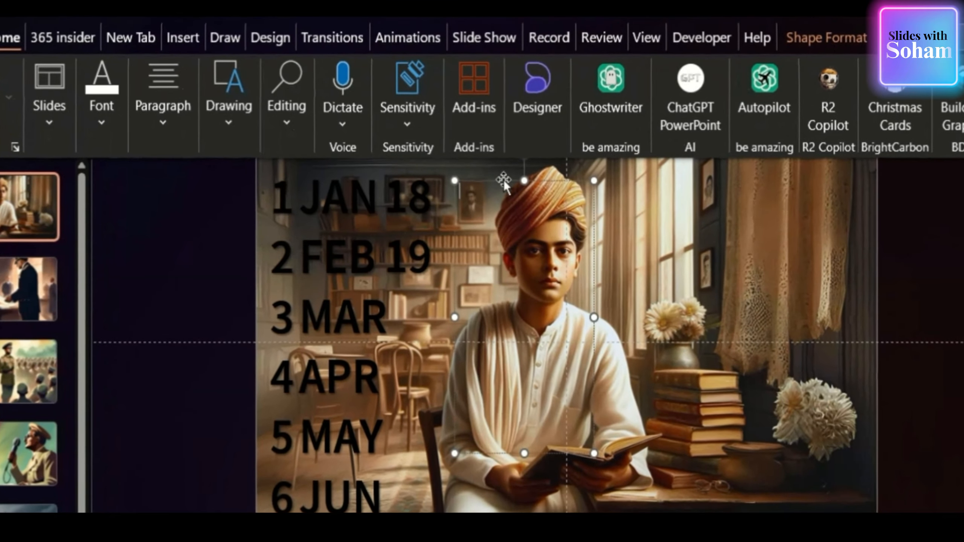
pyautogui.moveTo(502, 182); pyautogui.dragTo(493, 168)
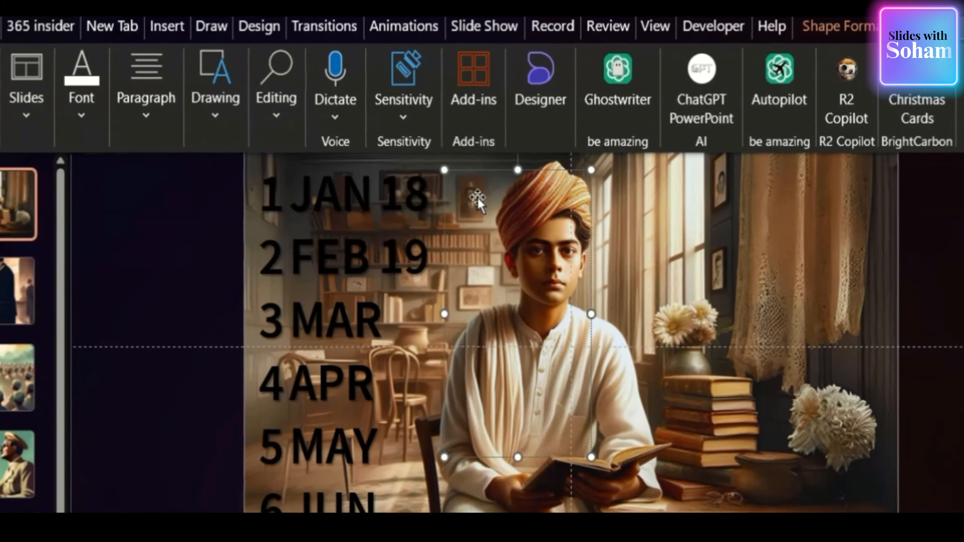
pyautogui.write('9')
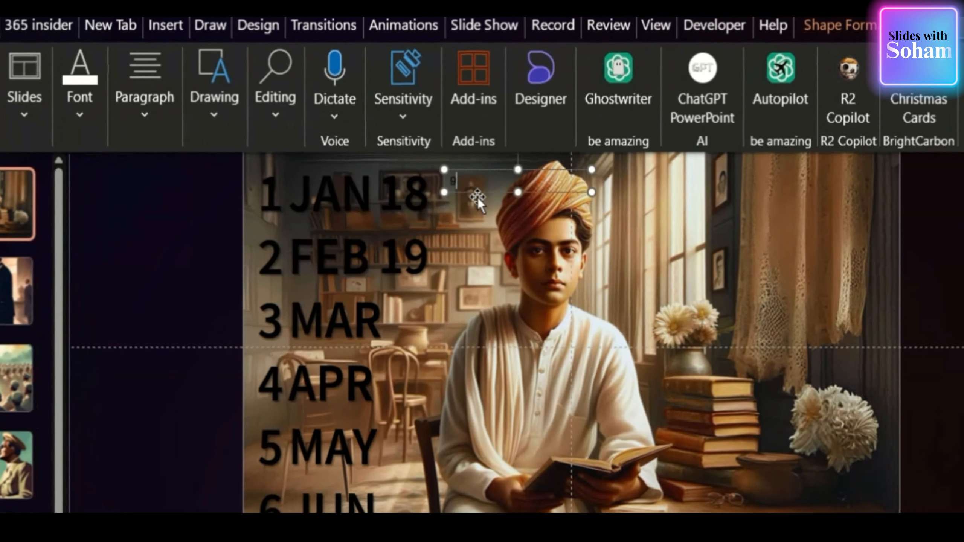
pyautogui.write('7 ')
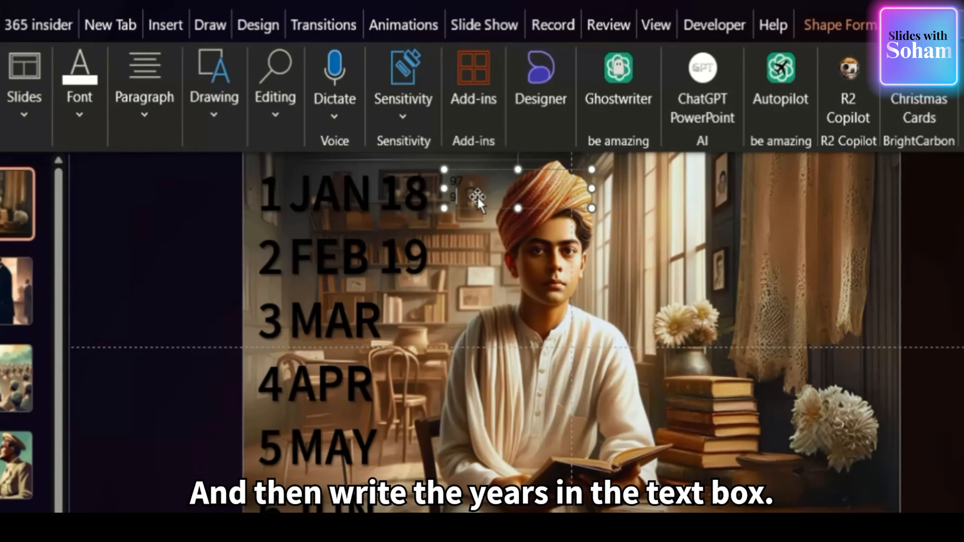
pyautogui.write('99')
pyautogui.press('Return')
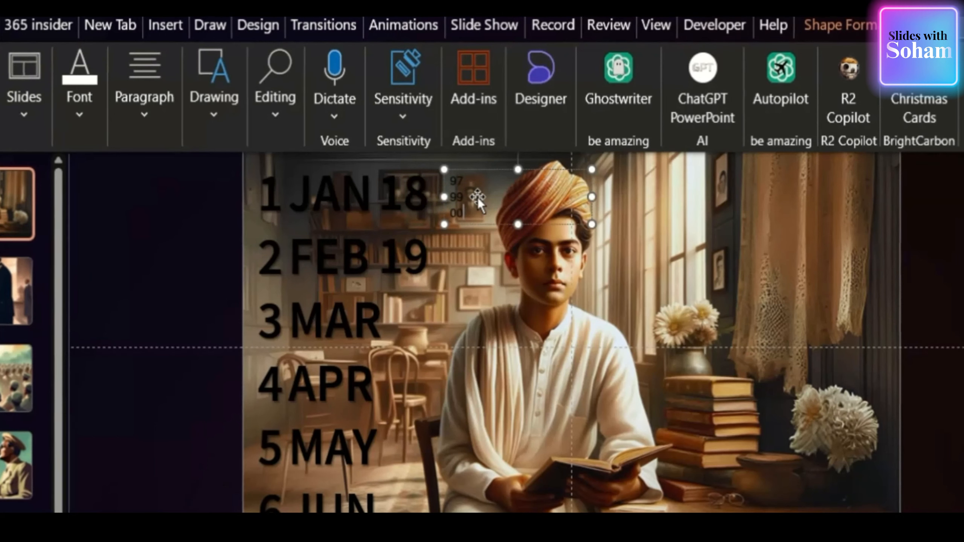
pyautogui.write('00')
pyautogui.press('Return')
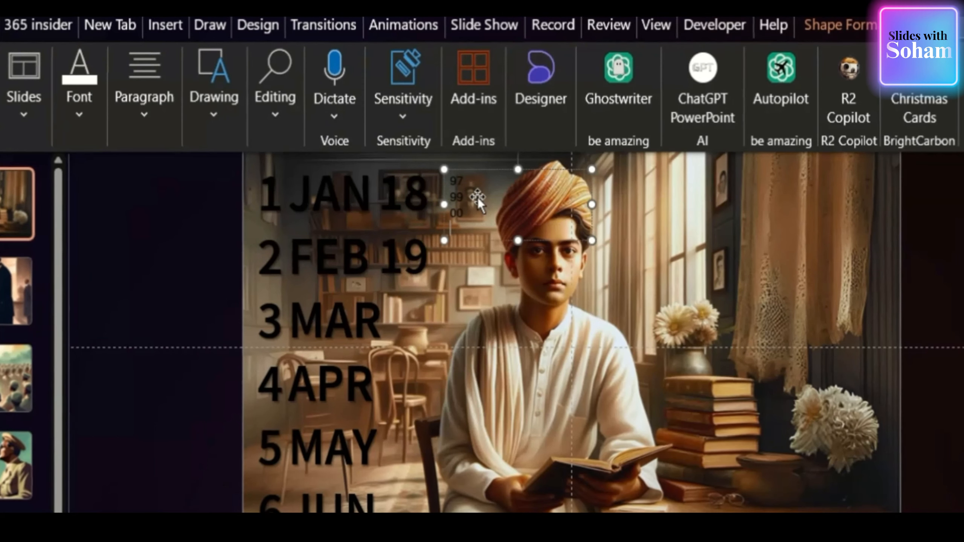
# Continue the two-digit year list with 43, 45, 42, 46, 78 and 43, each on its own line
pyautogui.write('43')
pyautogui.press('Return')
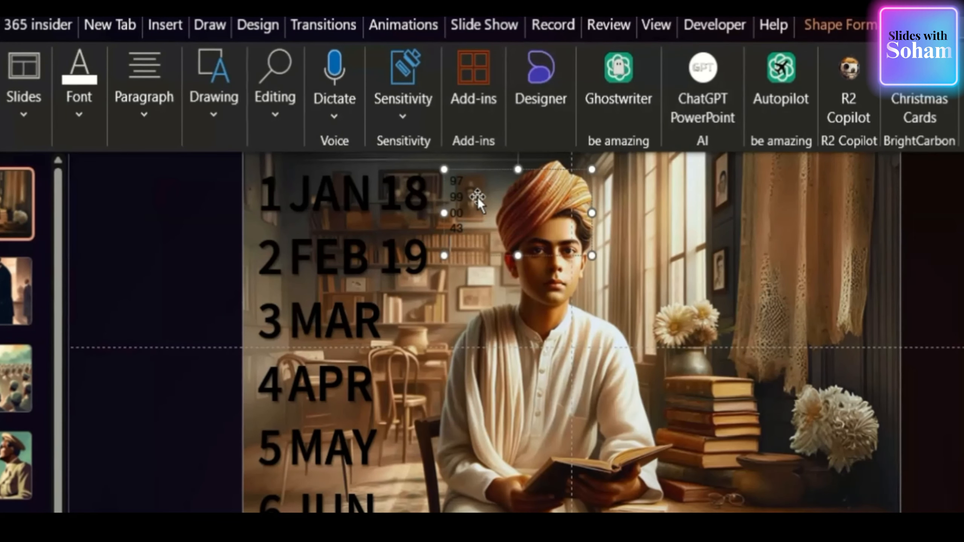
pyautogui.write('45')
pyautogui.press('Return')
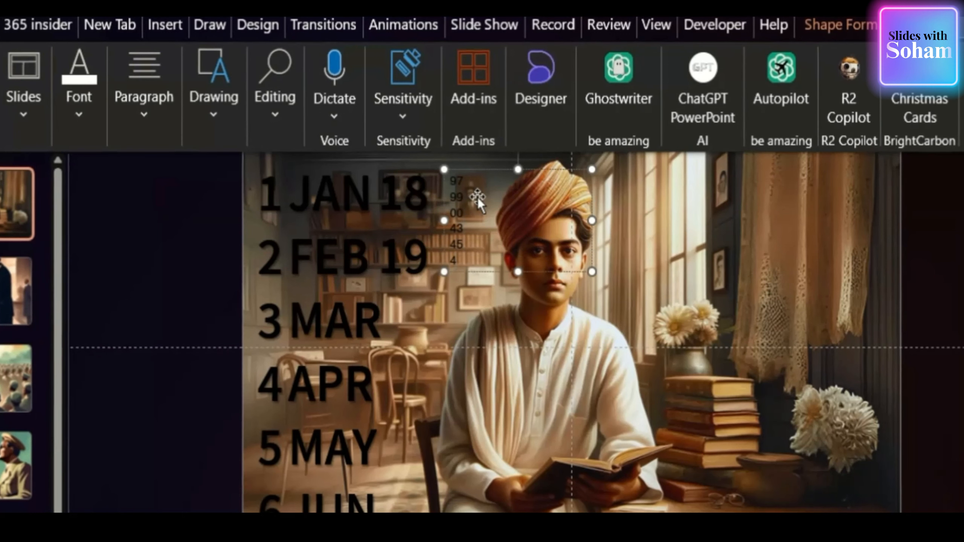
pyautogui.write('42')
pyautogui.press('Return')
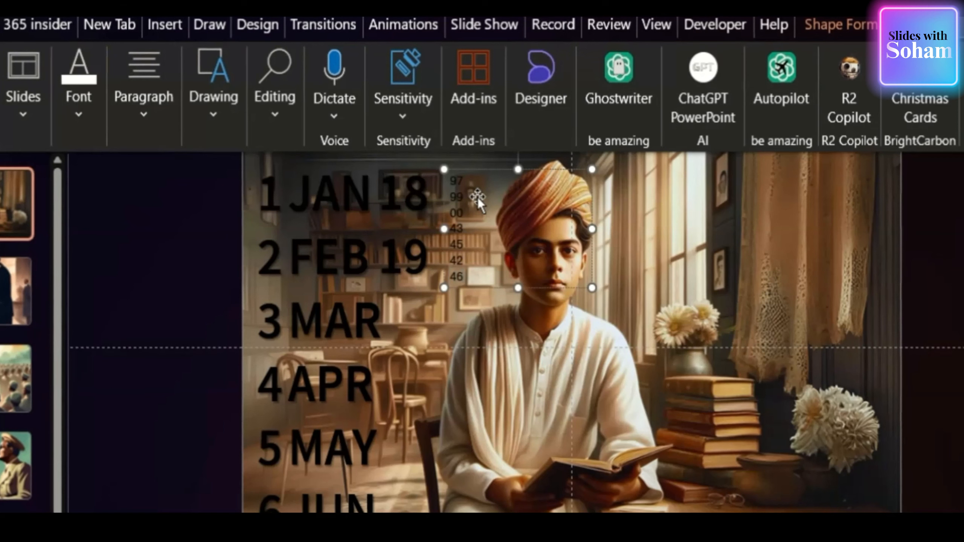
pyautogui.write('46')
pyautogui.press('Return')
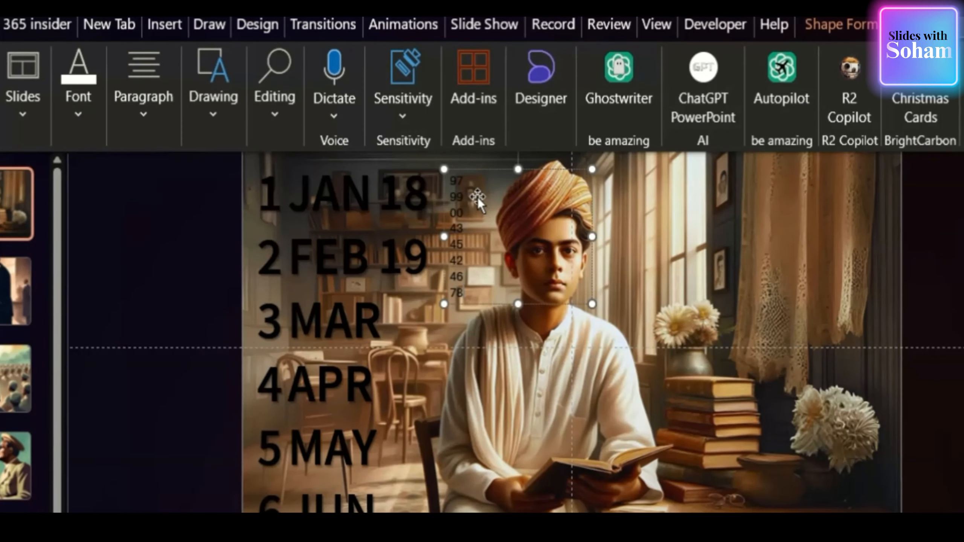
pyautogui.write('78')
pyautogui.press('Return')
pyautogui.write('43')
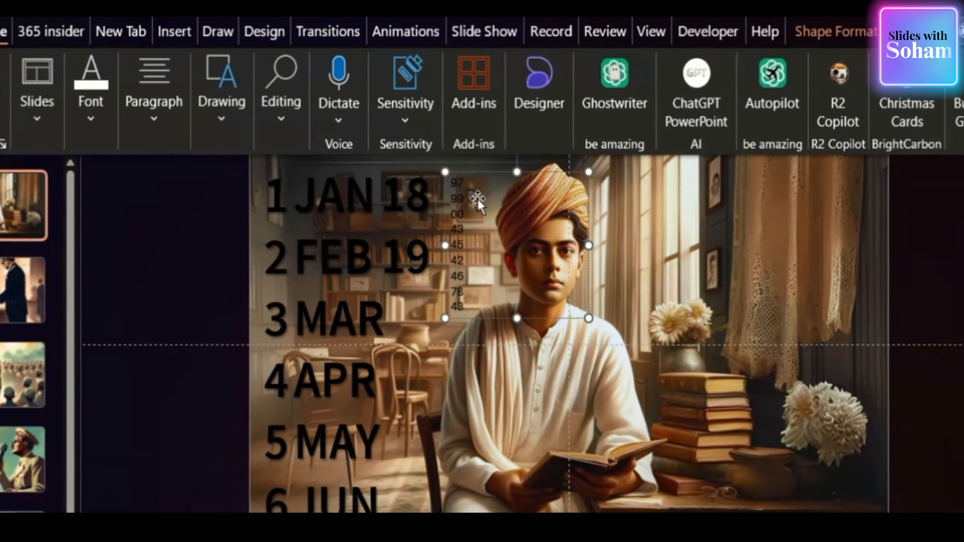
# Apply 19's formatting to all the two-digit years with Format Painter, and align their text box so 97 sits beside 18
pyautogui.doubleClick(413, 258)
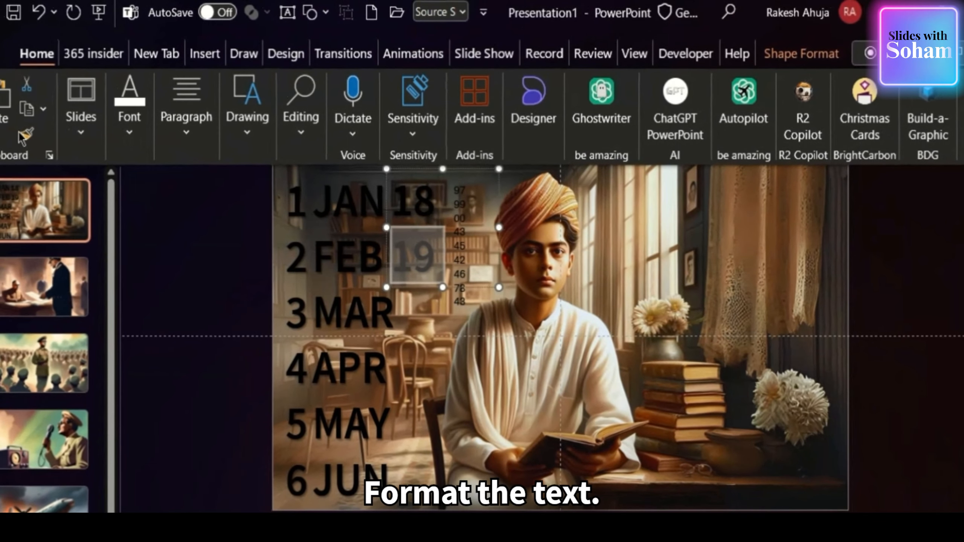
pyautogui.click(25, 135)
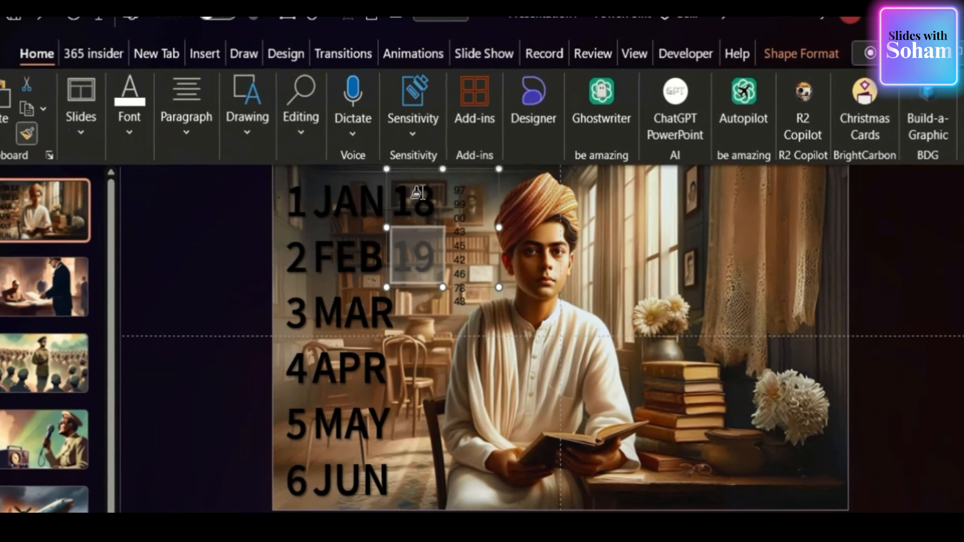
pyautogui.moveTo(449, 190); pyautogui.dragTo(461, 303)
pyautogui.moveTo(527, 186); pyautogui.dragTo(513, 177)
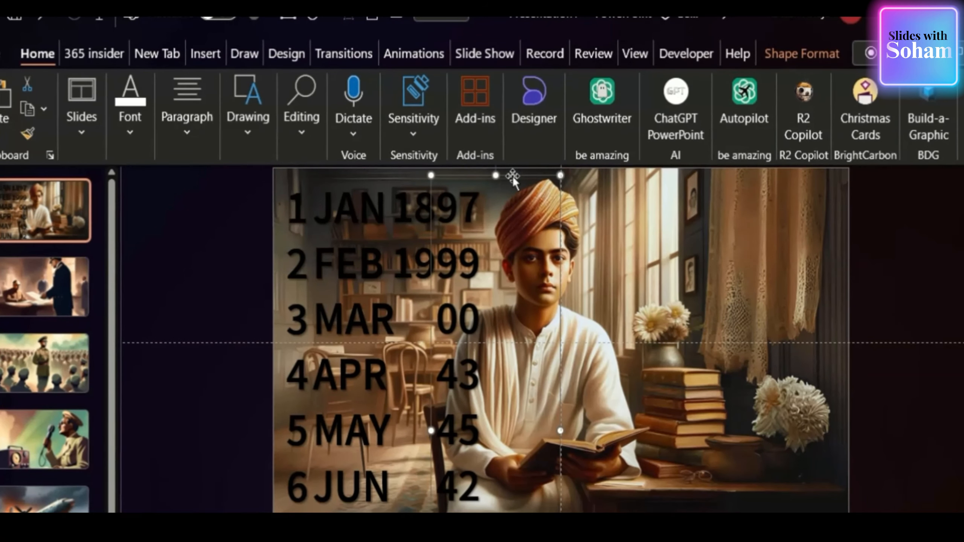
pyautogui.press('Up')
pyautogui.press('Left')
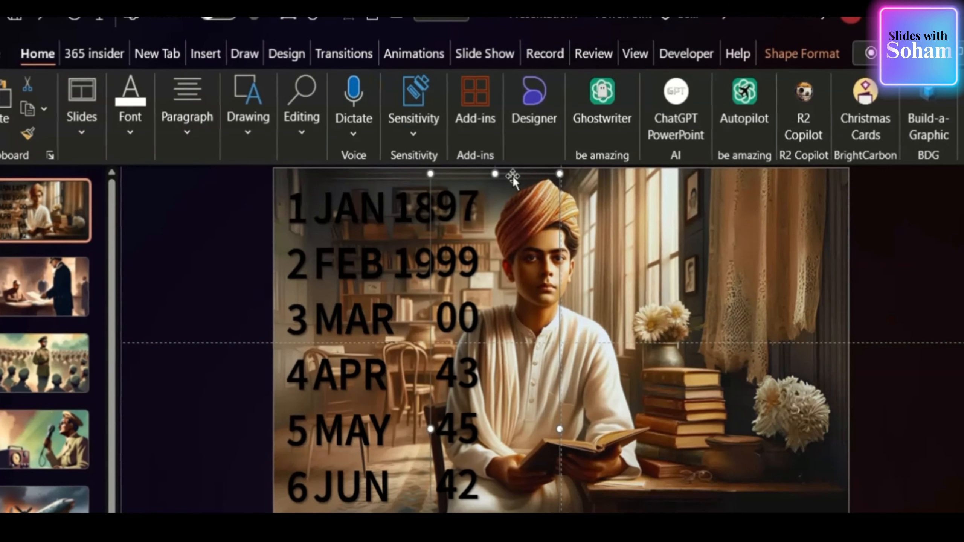
pyautogui.press('Down')
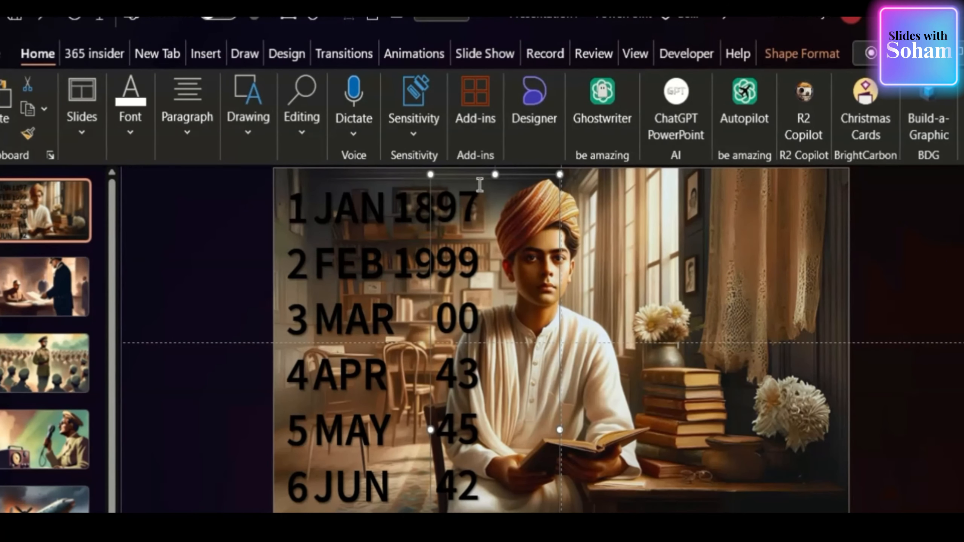
# Move the horizontal guide to just below the 1 JAN 1897 row and the vertical guide to just past its end, at about 4.10
pyautogui.click(250, 270)
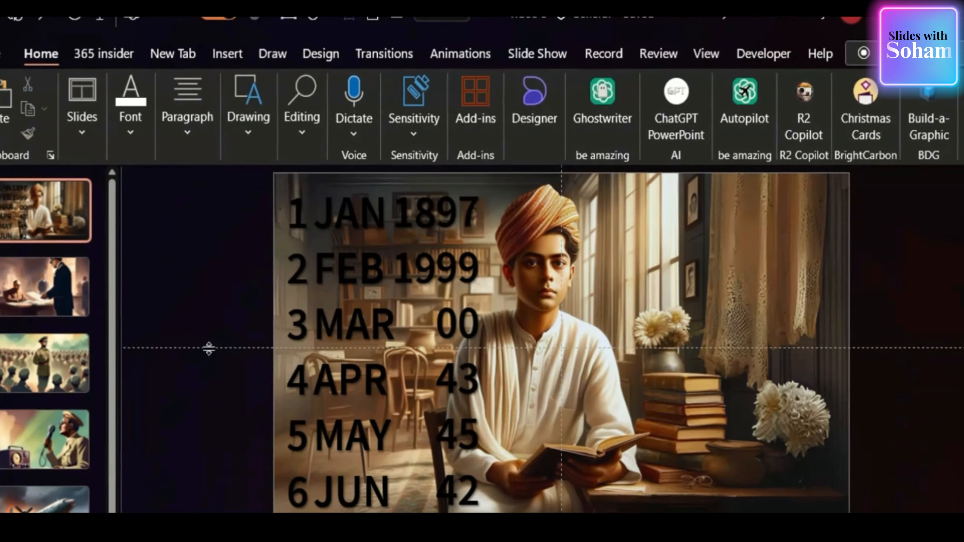
pyautogui.moveTo(209, 348); pyautogui.dragTo(213, 240)
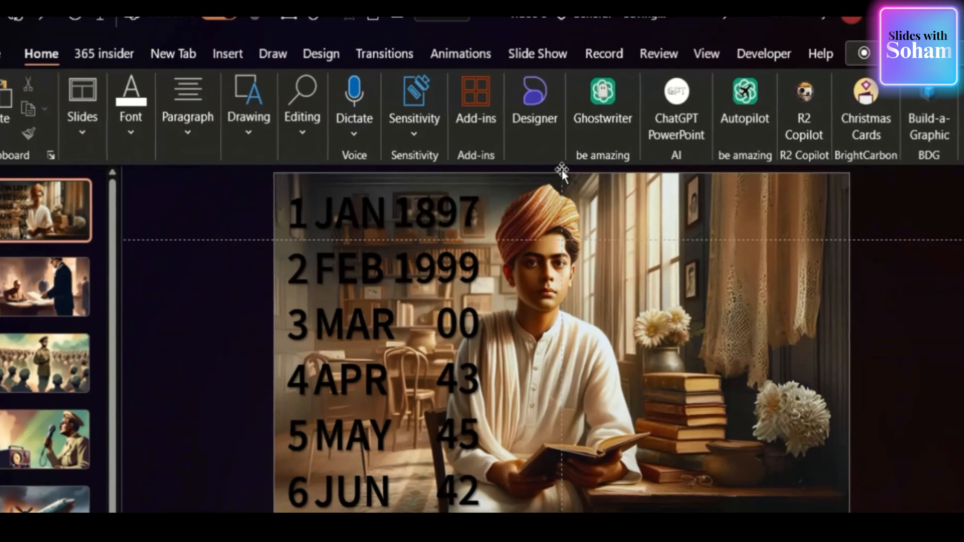
pyautogui.moveTo(562, 182); pyautogui.dragTo(492, 182)
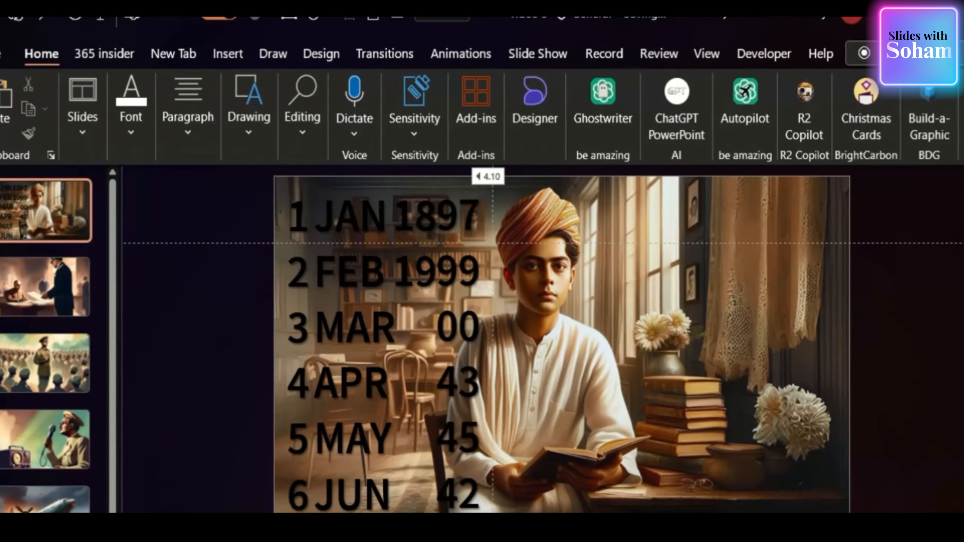
# Duplicate the background picture and place the copy exactly over the original, covering the text columns
pyautogui.click(588, 199)
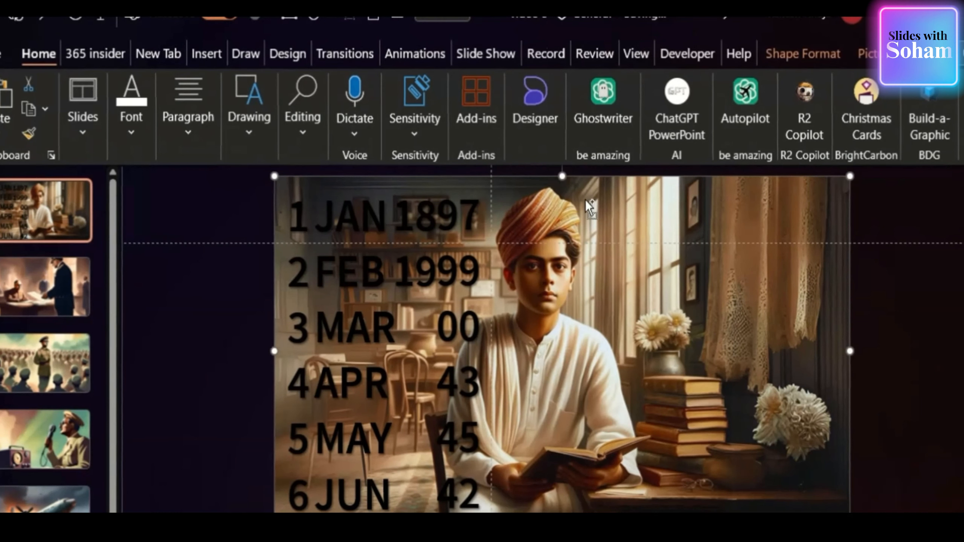
pyautogui.hotkey('ctrl', 'd')
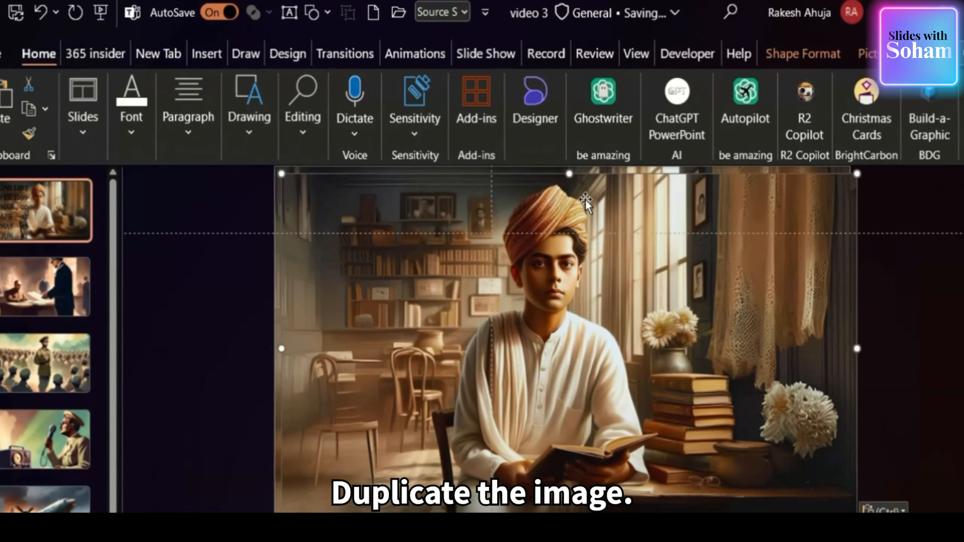
pyautogui.moveTo(595, 282); pyautogui.dragTo(596, 277)
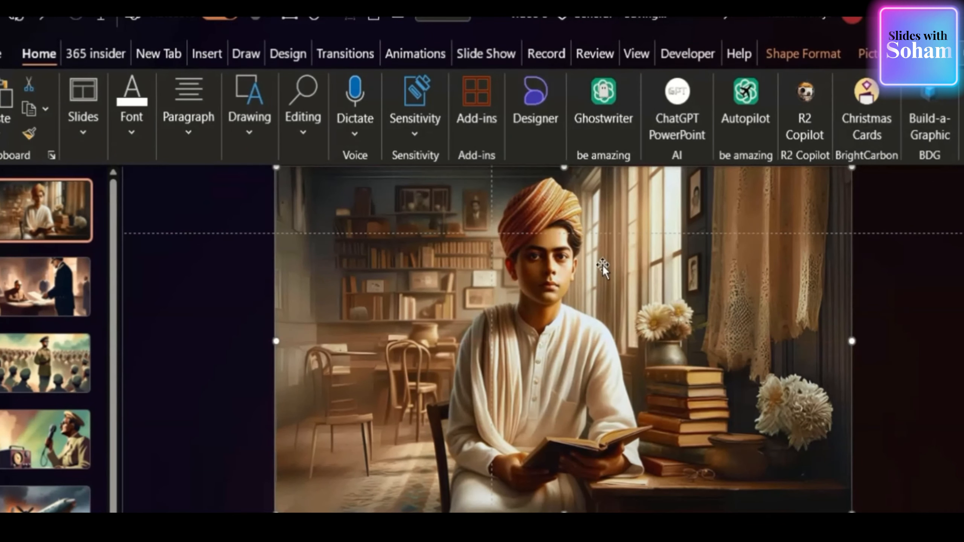
# Crop the top of the duplicated picture down to the horizontal guide, exposing only the first row of the date columns
pyautogui.click(867, 54)
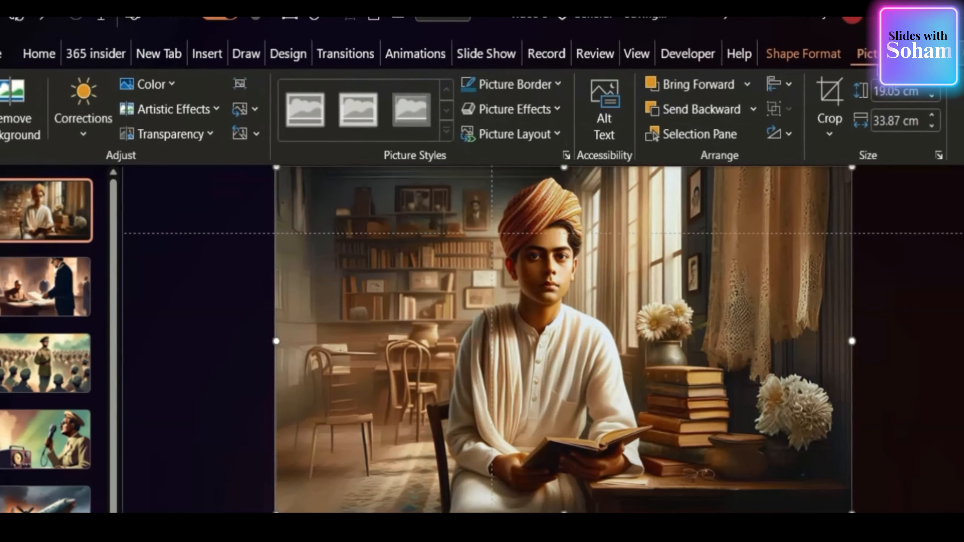
pyautogui.click(835, 100)
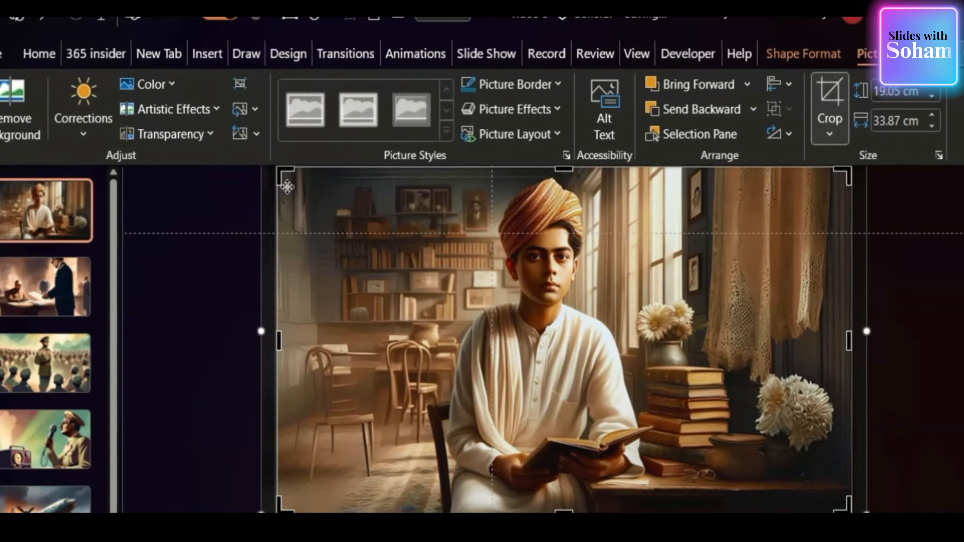
pyautogui.moveTo(281, 171); pyautogui.dragTo(272, 240)
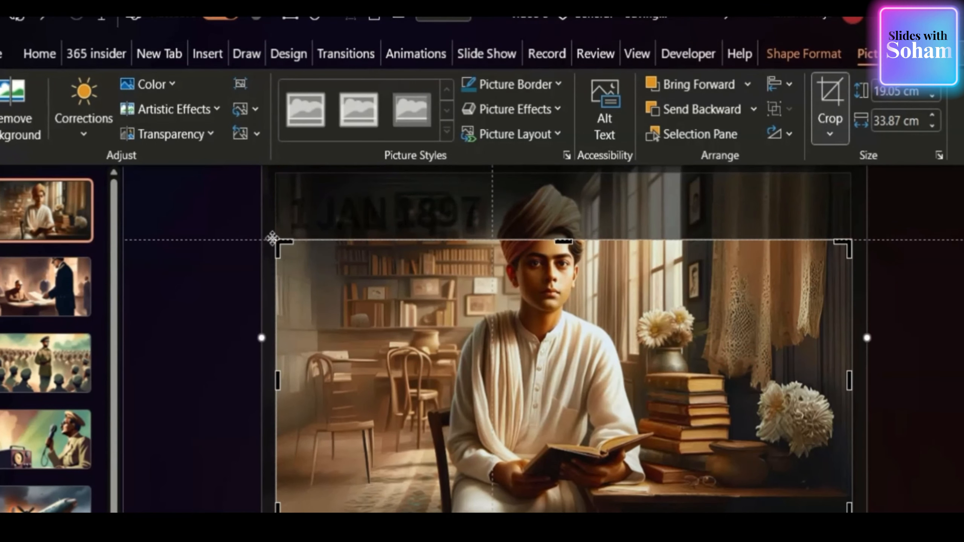
pyautogui.click(942, 337)
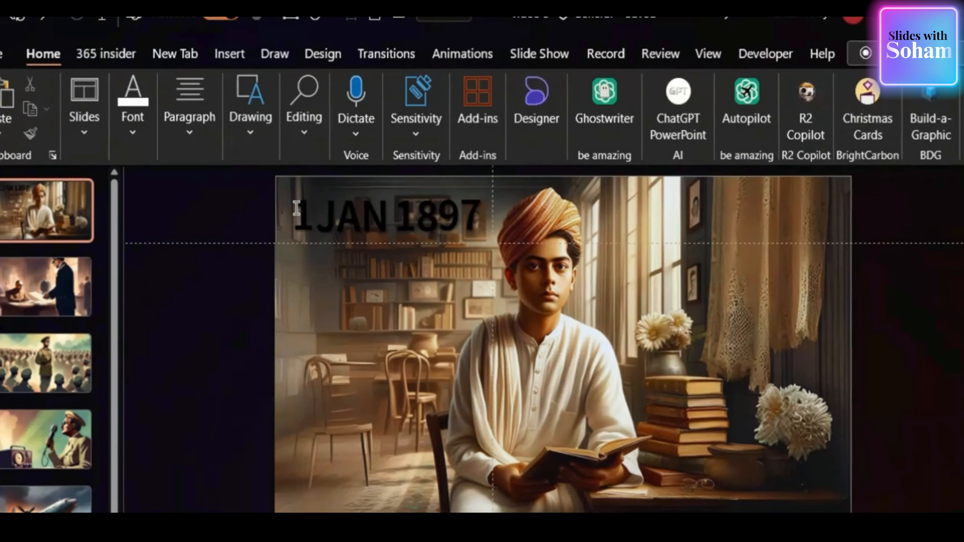
# Nudge the day-number column upward until 23 lines up beside JAN
pyautogui.click(296, 208)
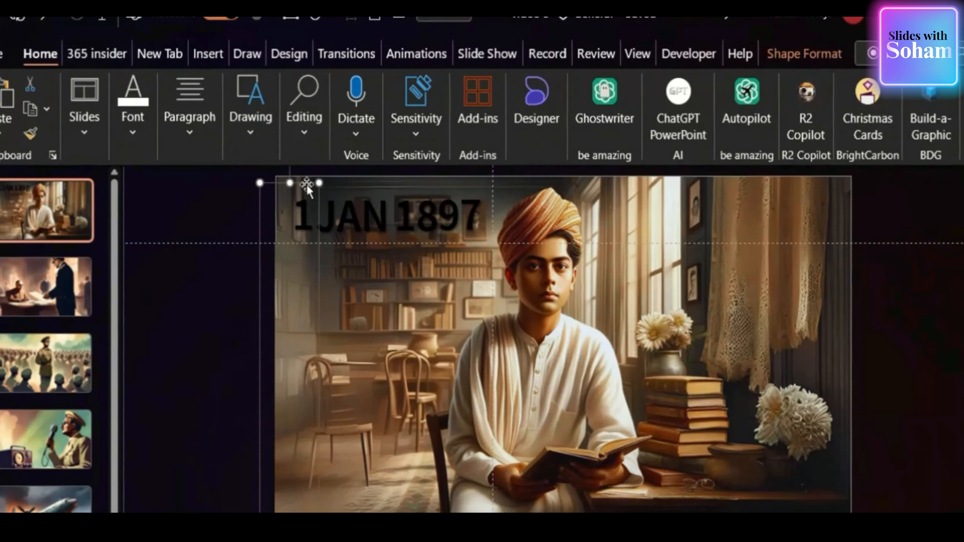
pyautogui.press('Up')
pyautogui.press('Up')
pyautogui.press('Up')
pyautogui.press('Up')
pyautogui.press('Up')
pyautogui.press('Up')
pyautogui.press('Up')
pyautogui.press('Up')
pyautogui.press('Up')
pyautogui.press('Up')
pyautogui.press('Up')
pyautogui.press('Up')
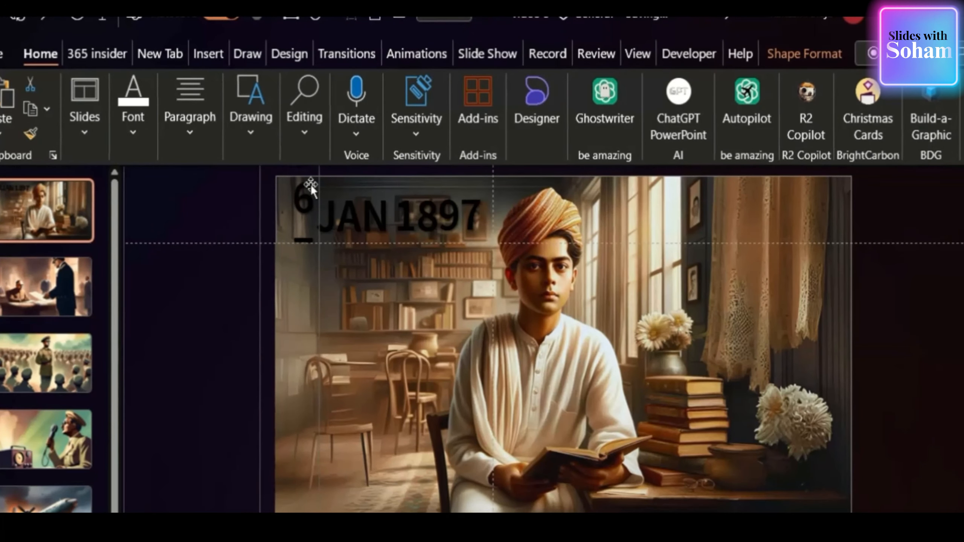
pyautogui.press('Up')
pyautogui.press('Up')
pyautogui.press('Up')
pyautogui.press('Up')
pyautogui.press('Up')
pyautogui.press('Up')
pyautogui.press('Up')
pyautogui.press('Up')
pyautogui.press('Up')
pyautogui.press('Up')
pyautogui.press('Up')
pyautogui.press('Up')
pyautogui.press('Up')
pyautogui.press('Up')
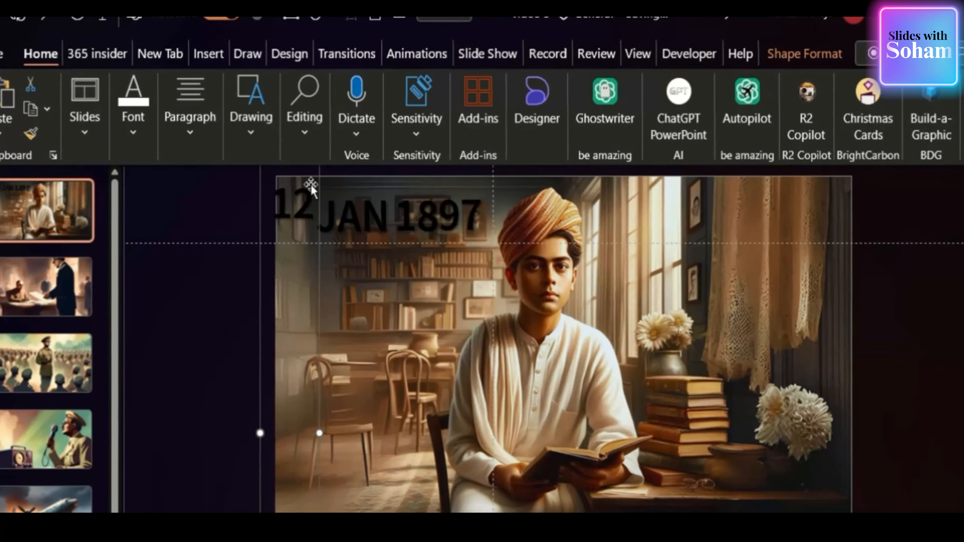
pyautogui.press('Up')
pyautogui.press('Up')
pyautogui.press('Up')
pyautogui.press('Up')
pyautogui.press('Up')
pyautogui.press('Up')
pyautogui.press('Up')
pyautogui.press('Up')
pyautogui.press('Up')
pyautogui.press('Up')
pyautogui.press('Up')
pyautogui.press('Up')
pyautogui.press('Up')
pyautogui.press('Up')
pyautogui.press('Up')
pyautogui.press('Up')
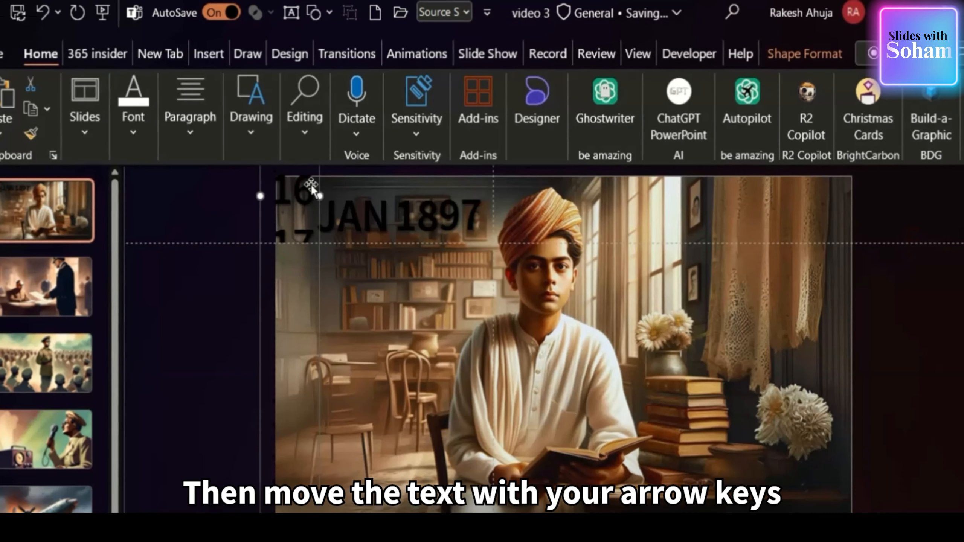
pyautogui.press('Up')
pyautogui.press('Up')
pyautogui.press('Up')
pyautogui.press('Up')
pyautogui.press('Up')
pyautogui.press('Up')
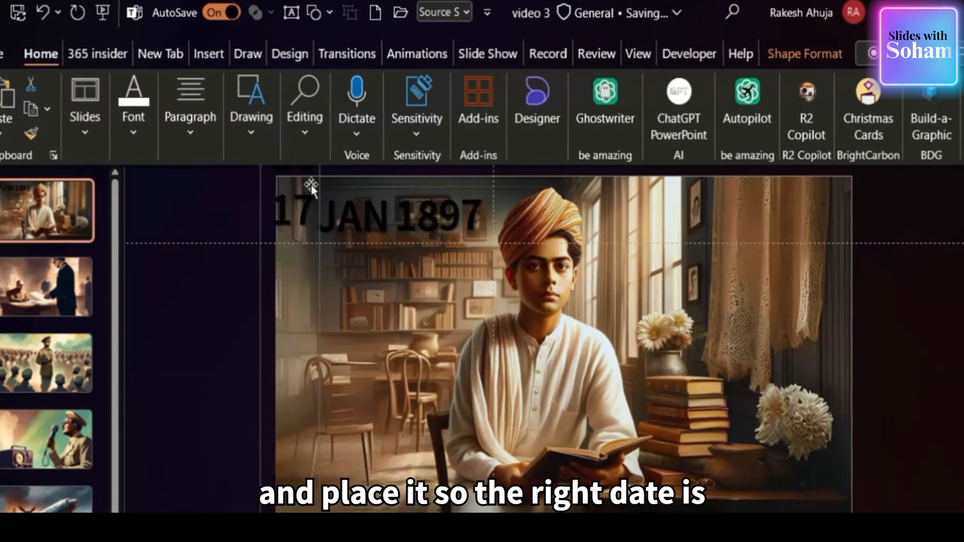
pyautogui.press('Up')
pyautogui.press('Up')
pyautogui.press('Up')
pyautogui.press('Up')
pyautogui.press('Up')
pyautogui.press('Up')
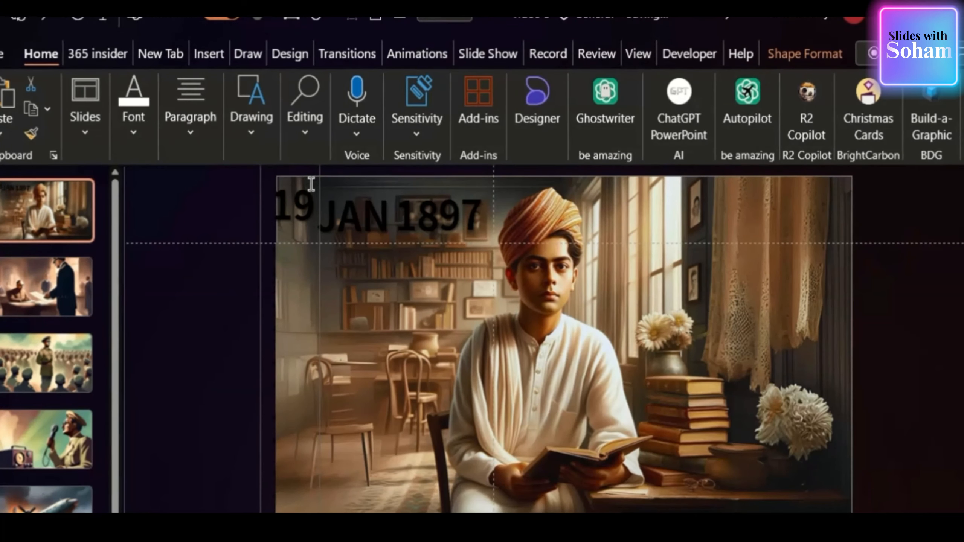
pyautogui.press('Up')
pyautogui.press('Up')
pyautogui.press('Up')
pyautogui.press('Up')
pyautogui.press('Up')
pyautogui.press('Up')
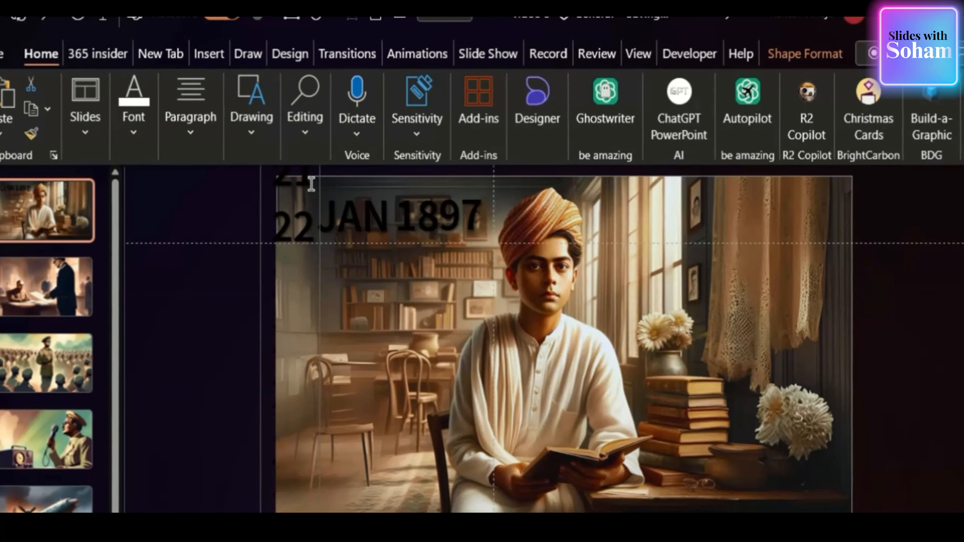
pyautogui.press('Up')
pyautogui.press('Up')
pyautogui.press('Up')
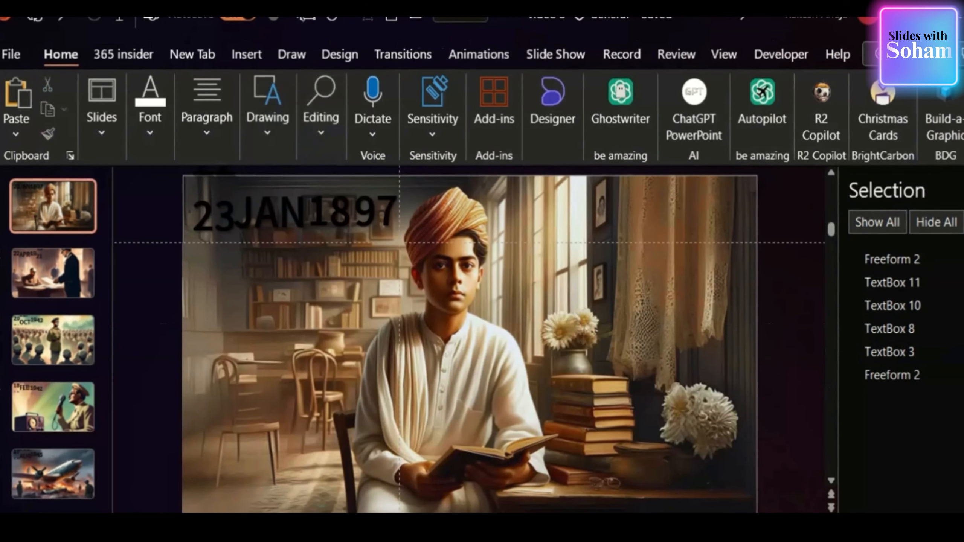
# Insert a text box beside the boy's head reading "Subhash Chandra Bose was born on"
pyautogui.moveTo(494, 220)
pyautogui.mouseDown()
pyautogui.moveTo(562, 326)
pyautogui.moveTo(712, 350)
pyautogui.mouseUp()
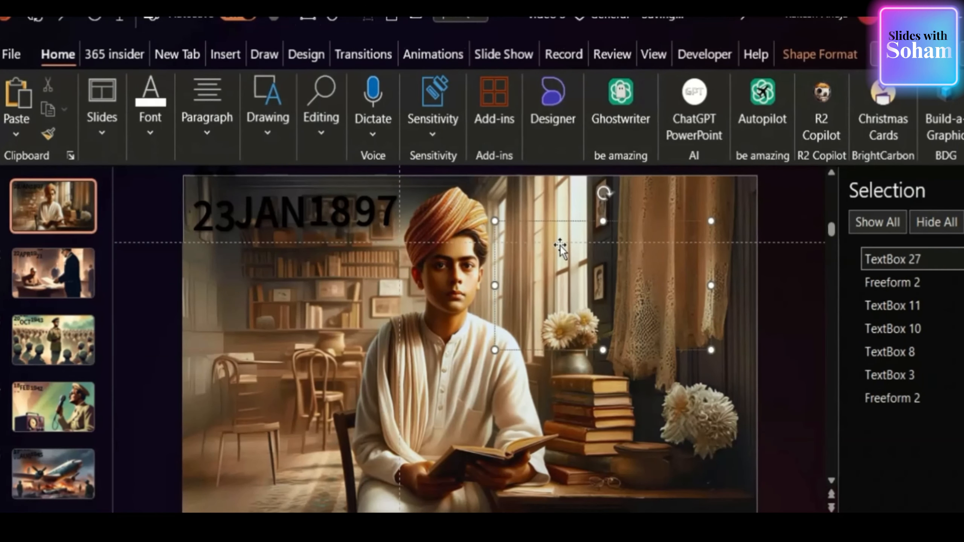
pyautogui.write('S')
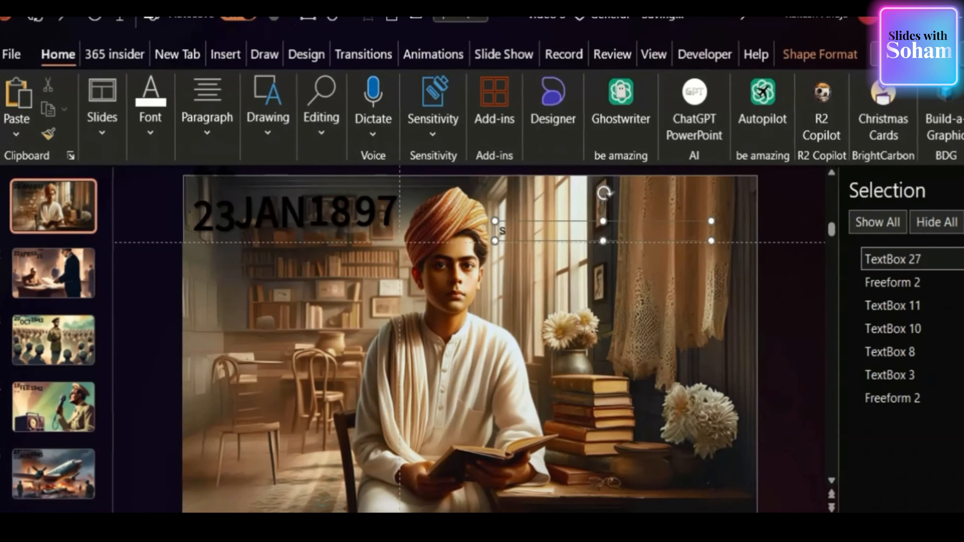
pyautogui.write('ubr')
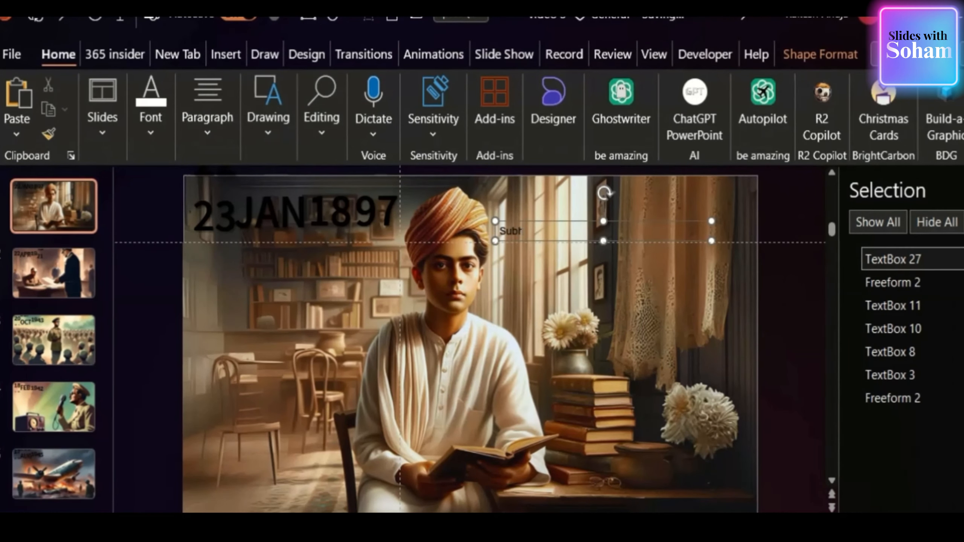
pyautogui.press('BackSpace')
pyautogui.write('hash Chandra Bos')
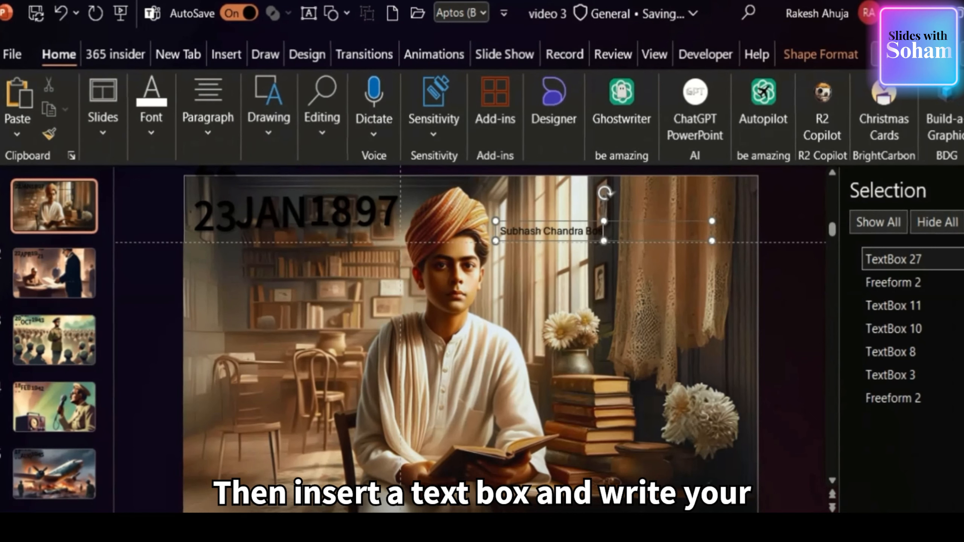
pyautogui.write('e was born on')
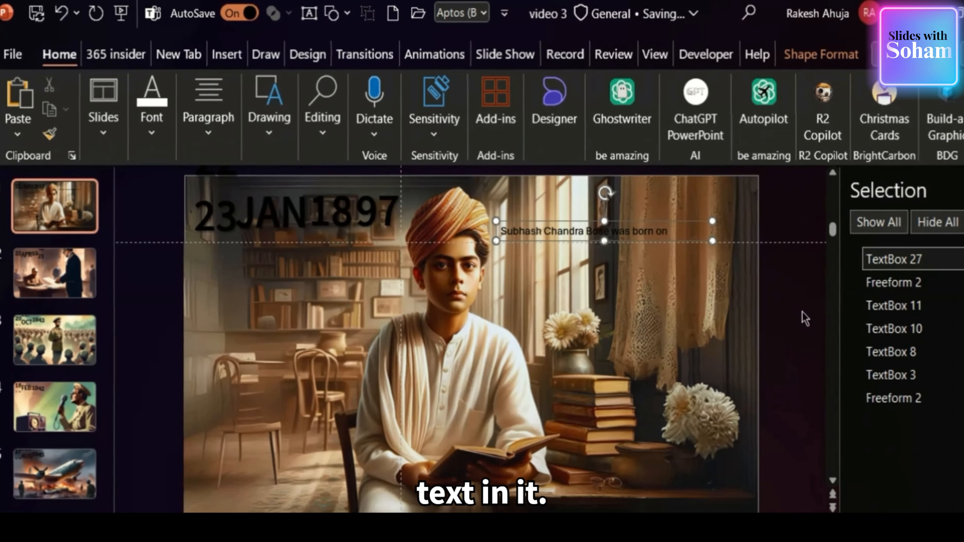
# Set all of the caption text to the ADLaM Display font at size 44
pyautogui.hotkey('ctrl', 'a')
pyautogui.click(153, 121)
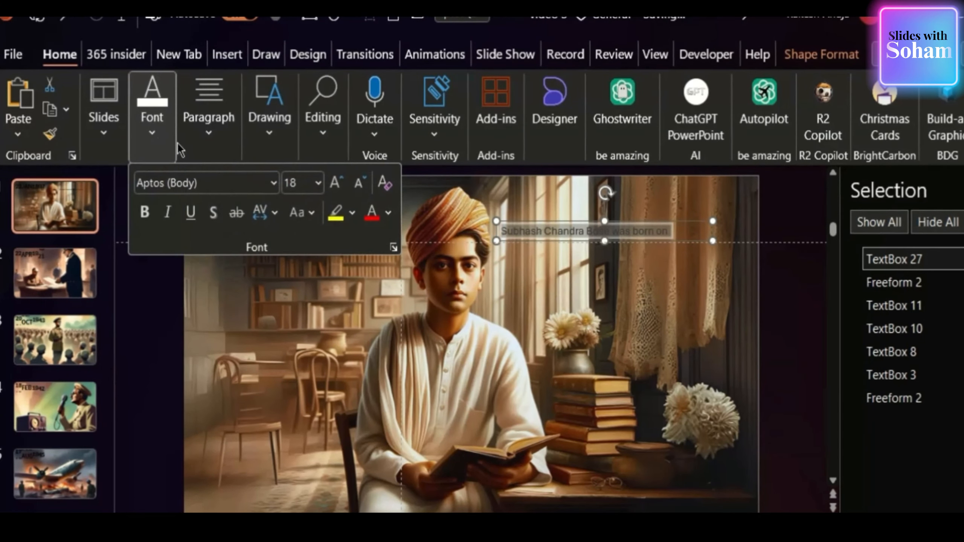
pyautogui.click(233, 184)
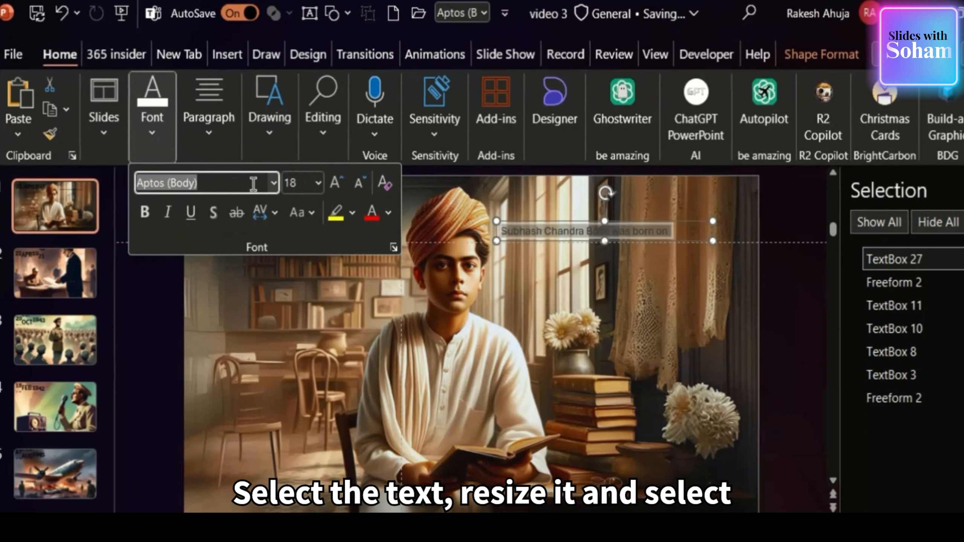
pyautogui.write('ADLaM Display')
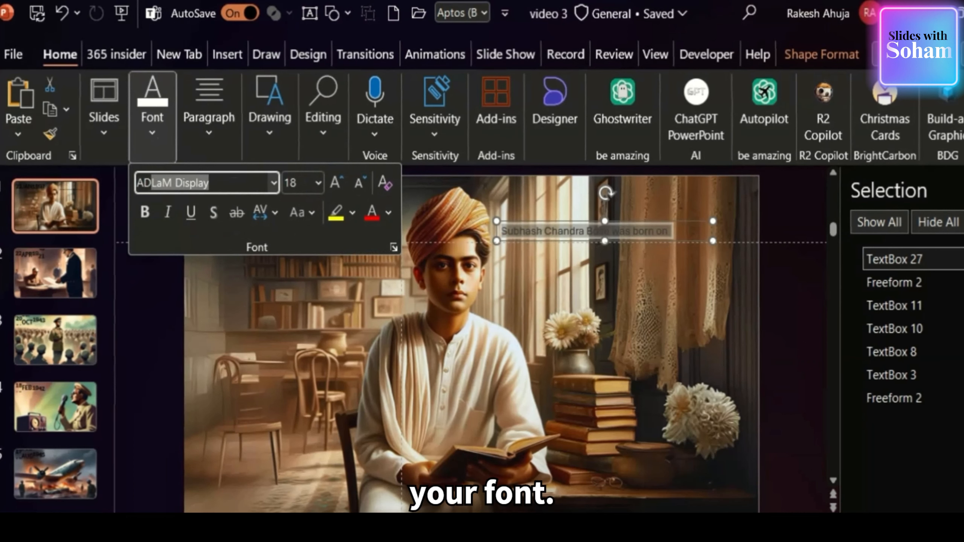
pyautogui.press('Return')
pyautogui.click(335, 186)
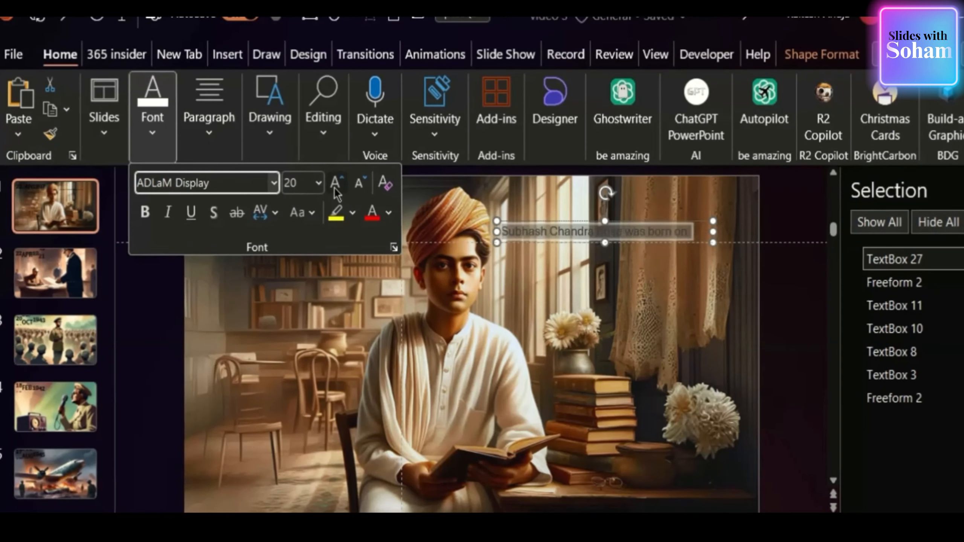
pyautogui.click(335, 186)
pyautogui.click(336, 186)
pyautogui.click(335, 186)
pyautogui.click(335, 186)
pyautogui.click(335, 186)
pyautogui.click(335, 186)
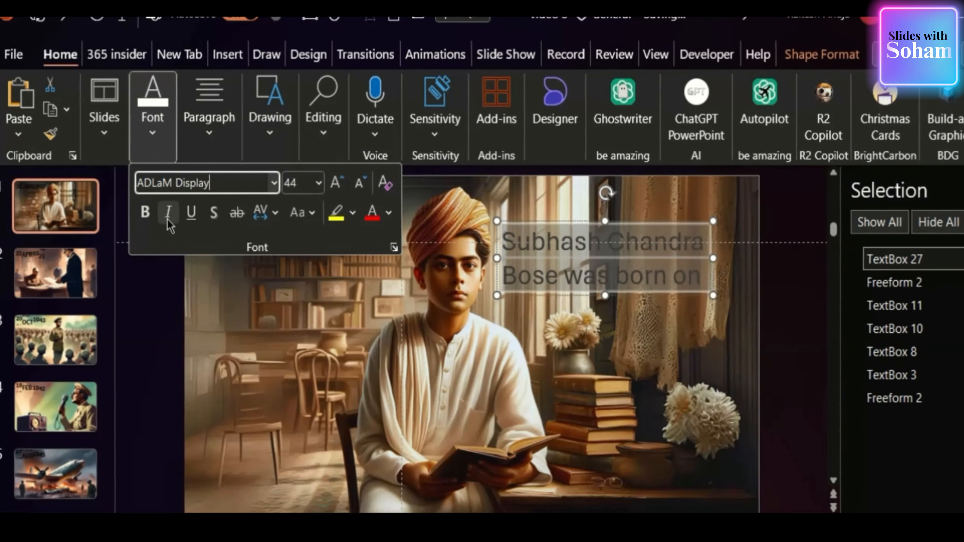
# Make the caption bold with a text shadow, and widen and reposition its text box beside the boy so it fits on two lines
pyautogui.click(145, 212)
pyautogui.click(214, 212)
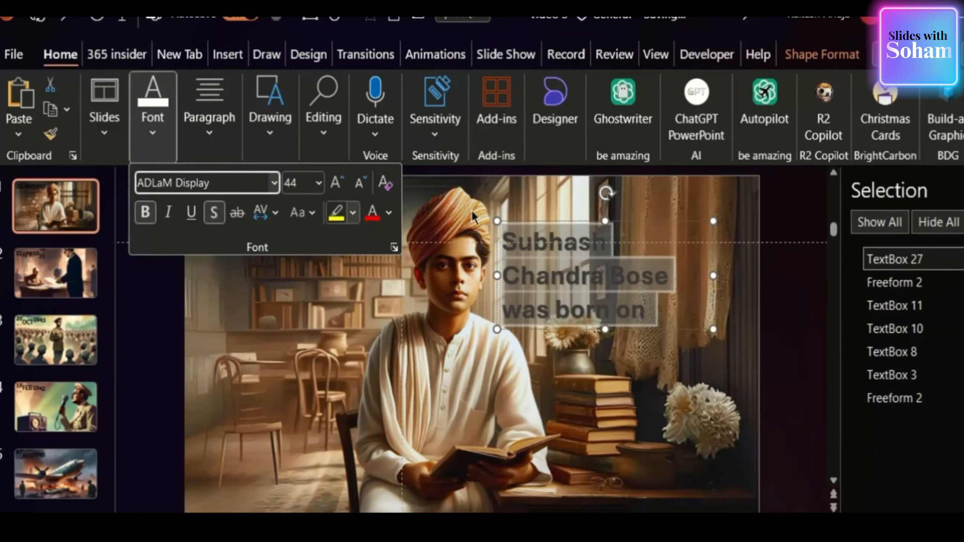
pyautogui.moveTo(714, 275); pyautogui.dragTo(780, 276)
pyautogui.moveTo(766, 222); pyautogui.dragTo(790, 261)
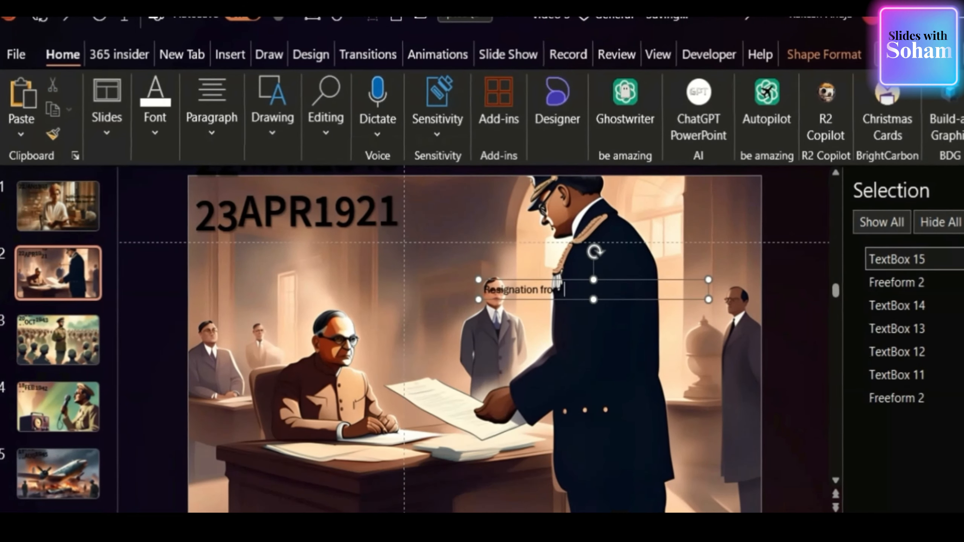
# Continue the "Resignation from" caption on the 1921 slide with "Indian C"
pyautogui.write('Indian C')
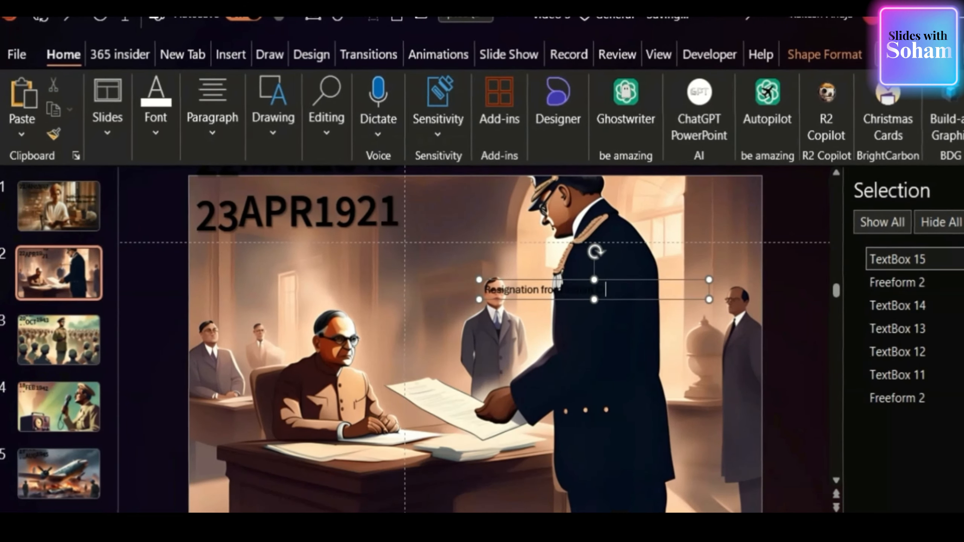
# Apply the Morph transition to all slides of the presentation at once
pyautogui.click(103, 208)
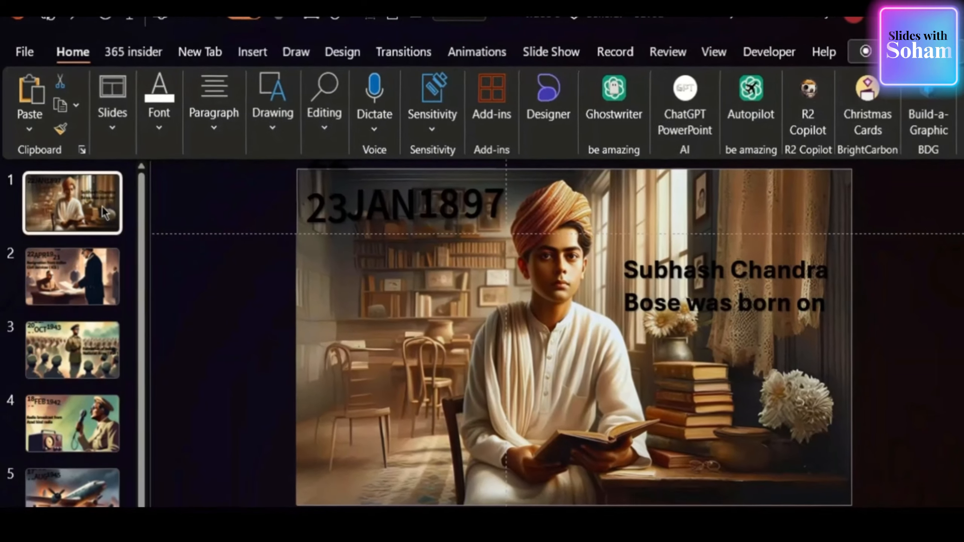
pyautogui.hotkey('ctrl', 'a')
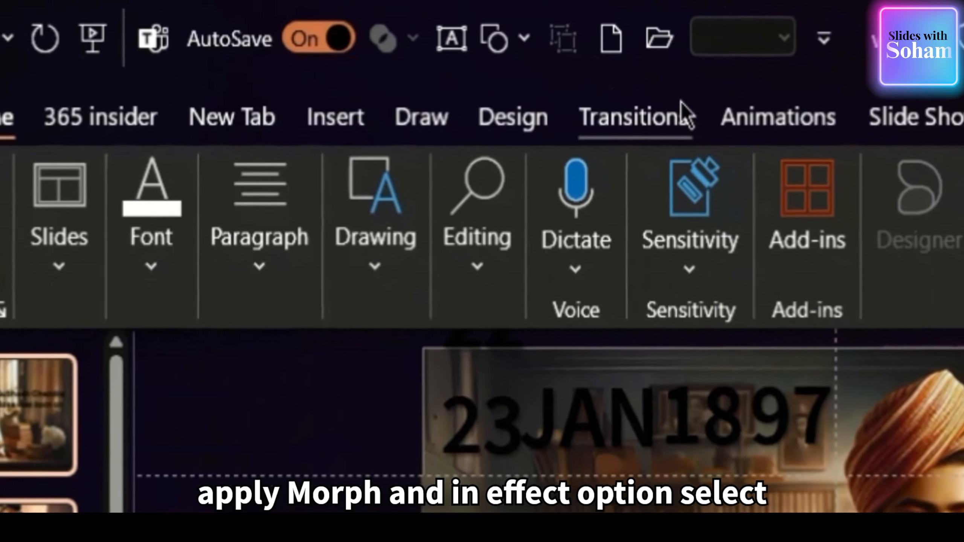
pyautogui.click(410, 50)
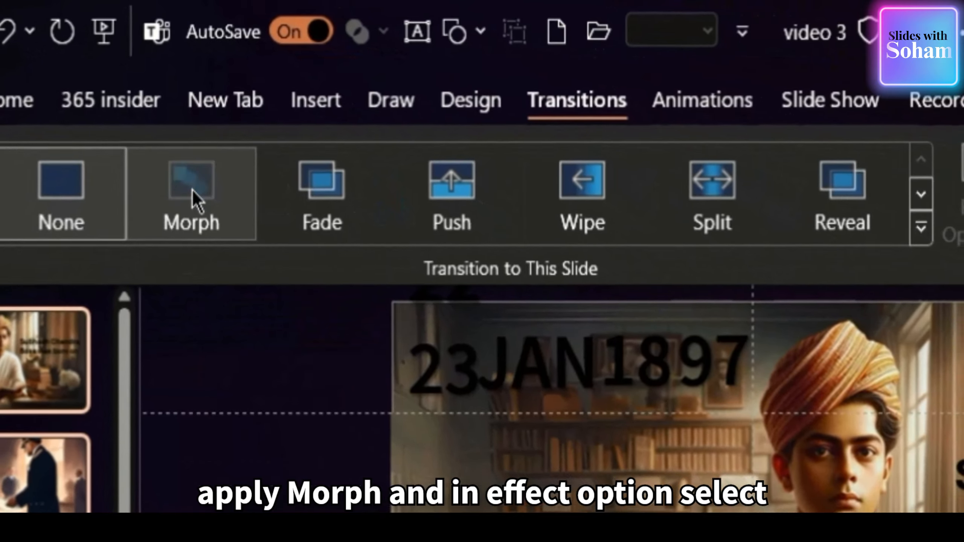
pyautogui.click(192, 209)
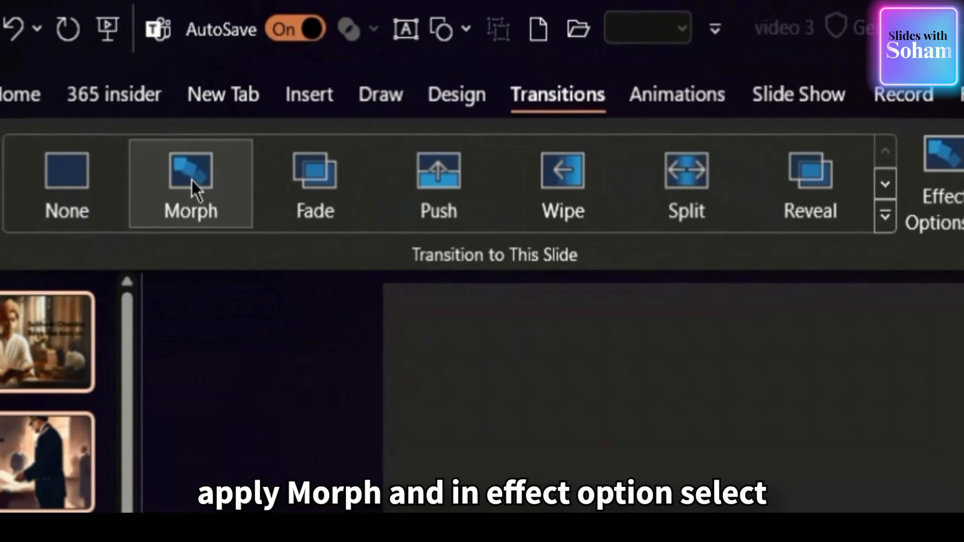